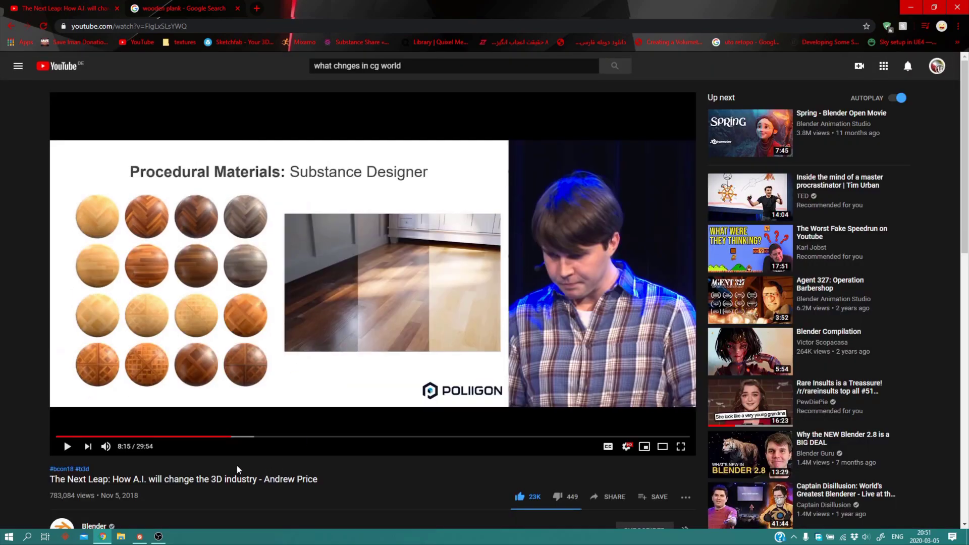
- Switch to Substance Designer and examine the wooden plank node graph, its color Gradient Maps and the material on the 3D cube
left_click(140, 537)
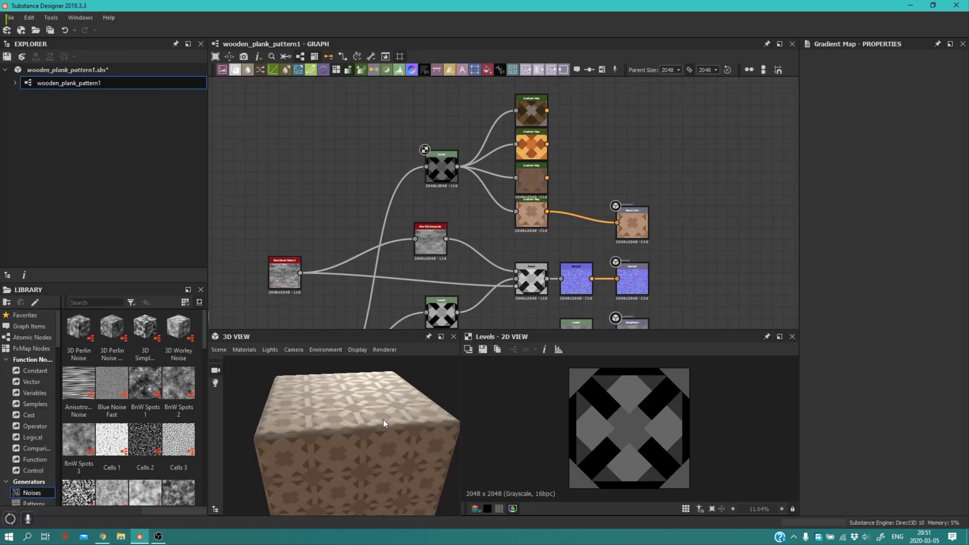
left_click_drag(383, 419, 373, 427)
scroll(373, 283, "down", 4)
middle_click_drag(373, 282, 493, 221)
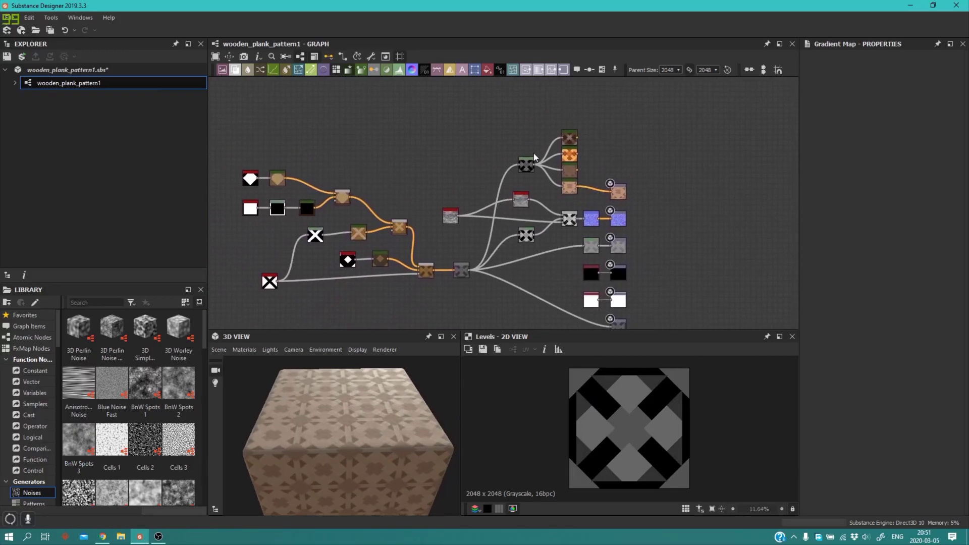
middle_click_drag(394, 246, 326, 268)
scroll(394, 269, "up", 2)
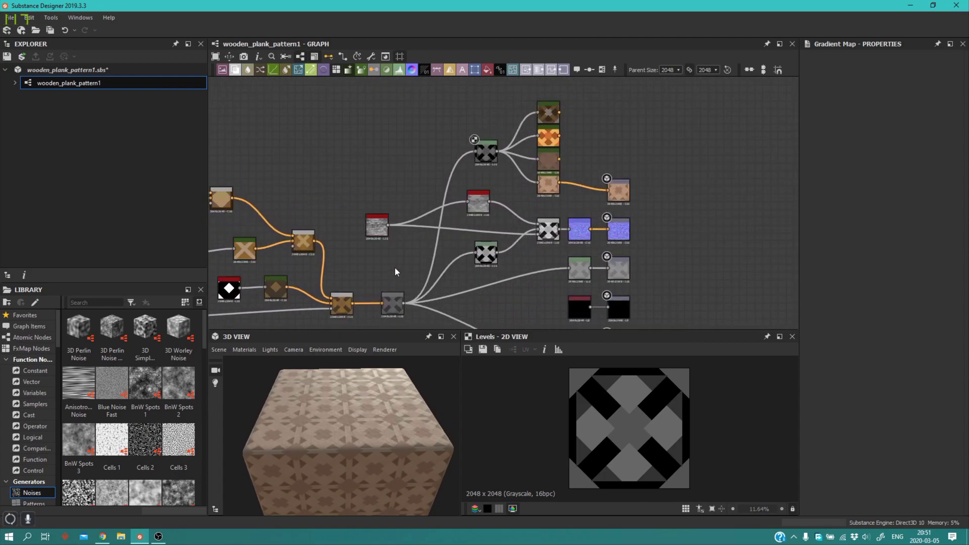
scroll(404, 267, "up", 2)
scroll(379, 397, "up", 4)
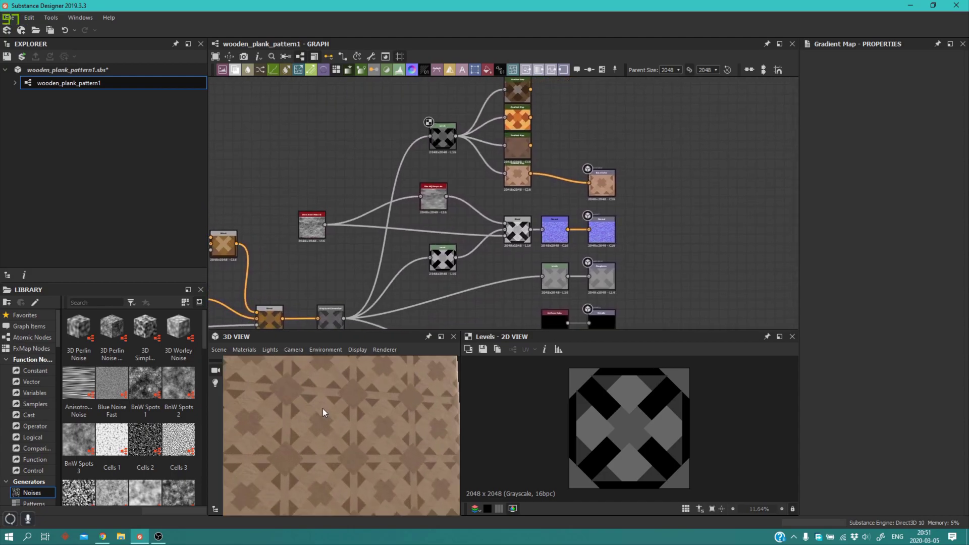
left_click_drag(322, 408, 373, 453)
scroll(424, 465, "down", 4)
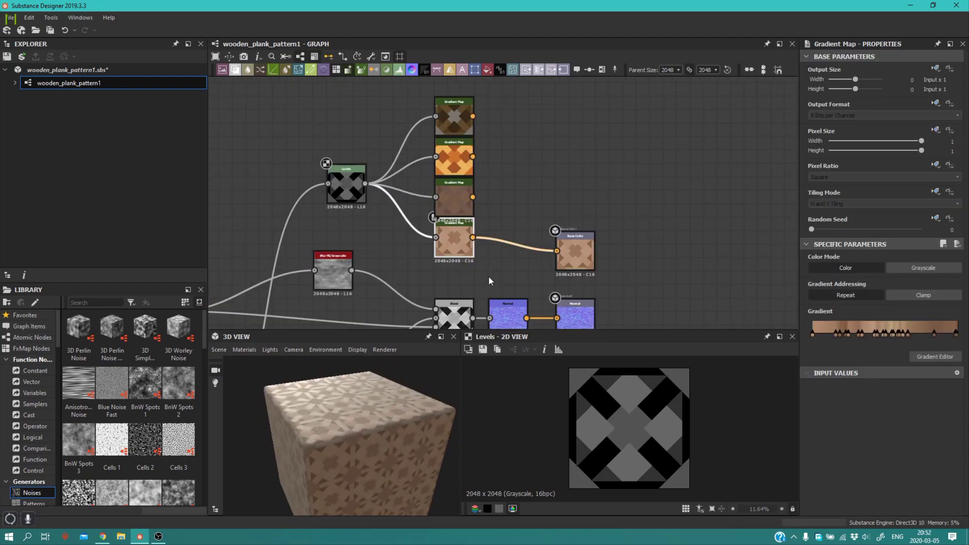
left_click_drag(359, 434, 387, 404)
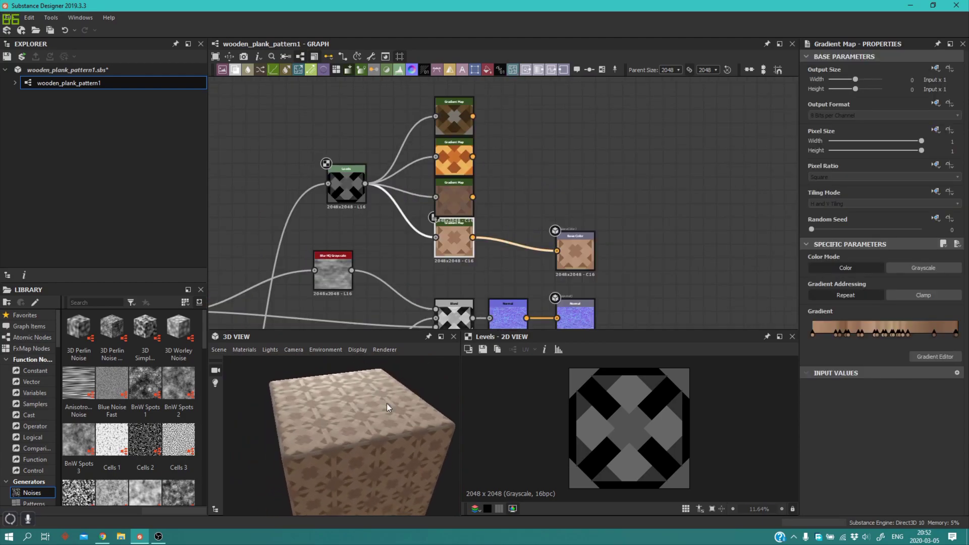
- Preview the other three Gradient Map variants on the cube through the Base Color output, finishing with the light-brown one reconnected
left_click_drag(474, 197, 570, 256)
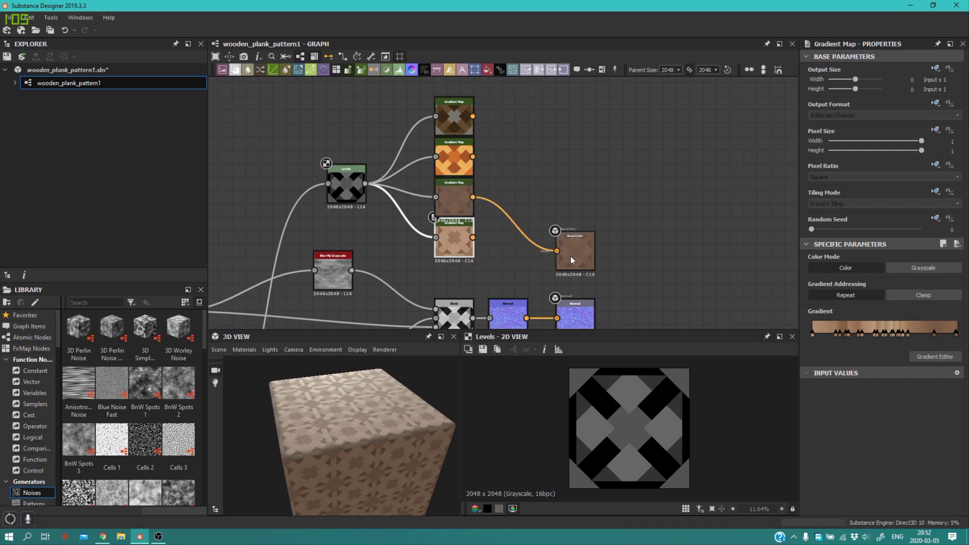
left_click_drag(366, 410, 554, 326)
left_click_drag(472, 156, 577, 249)
left_click_drag(399, 368, 395, 425)
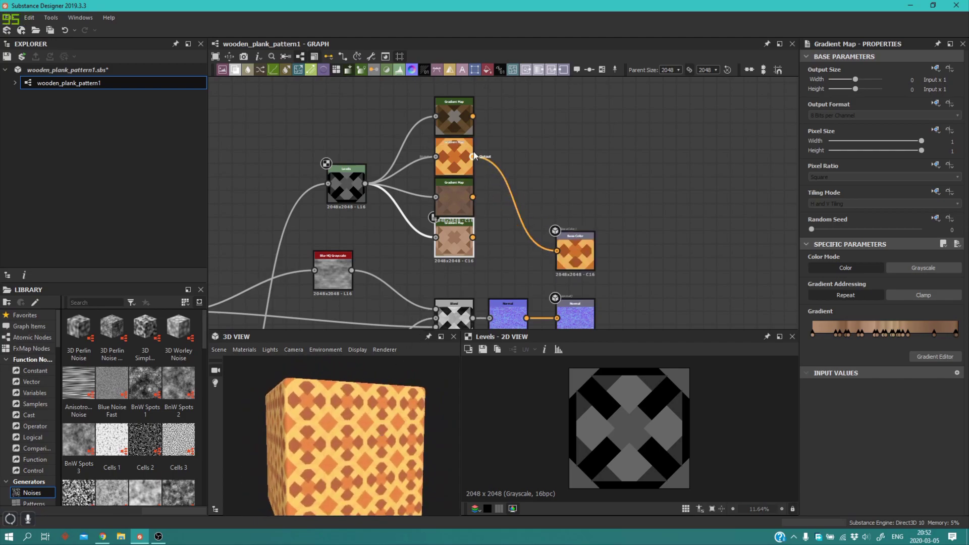
left_click_drag(472, 116, 557, 248)
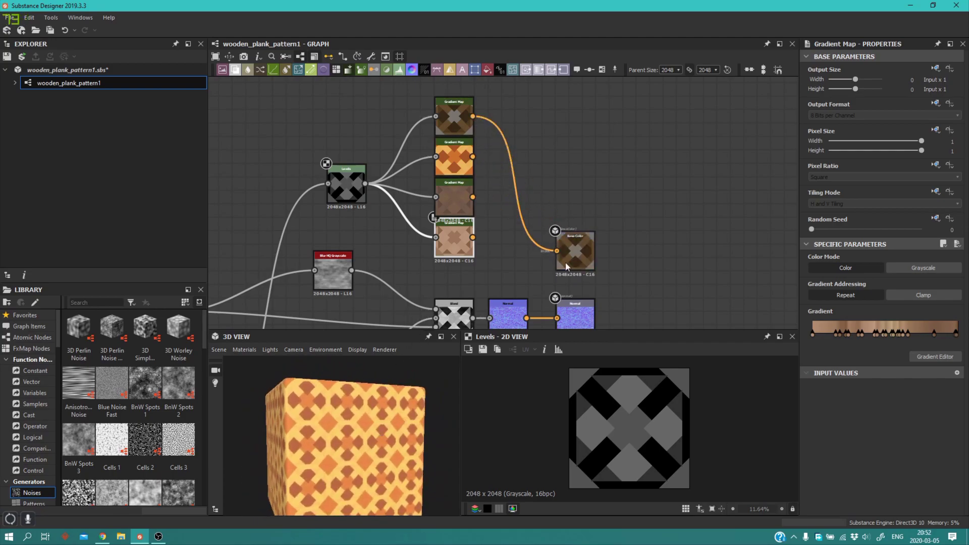
left_click_drag(337, 420, 414, 363)
left_click_drag(472, 237, 587, 252)
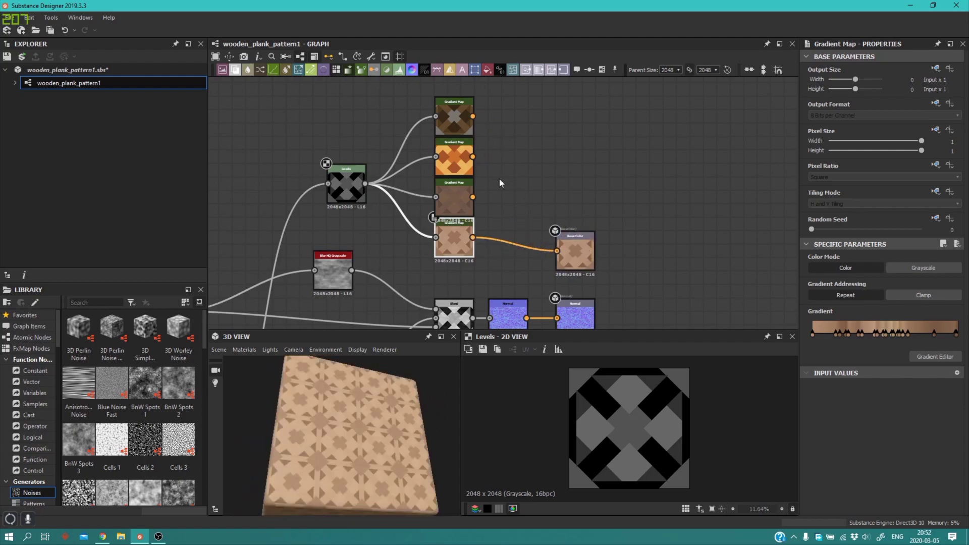
- Add a new Gradient Map node, feed it from the Levels node and connect its output to Base Color
left_click(345, 186)
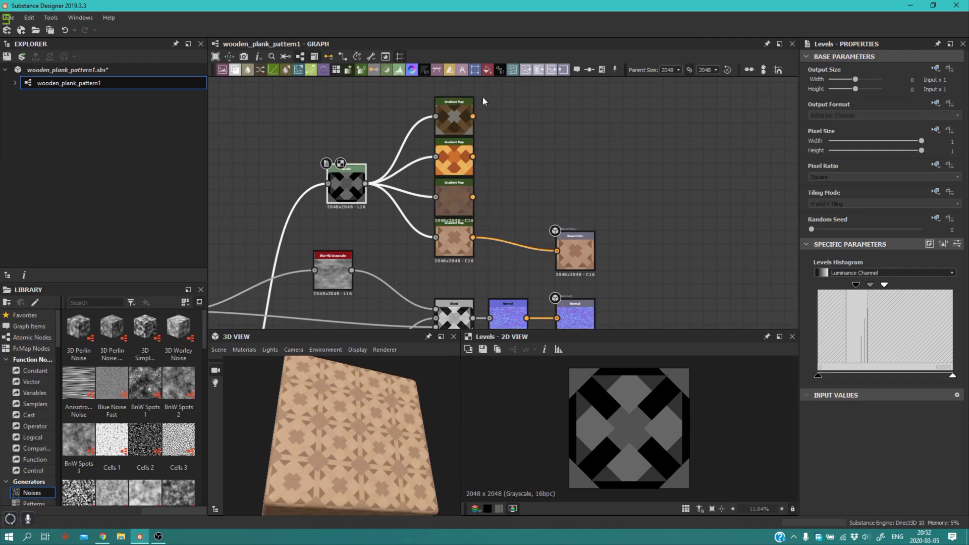
left_click_drag(497, 98, 498, 119)
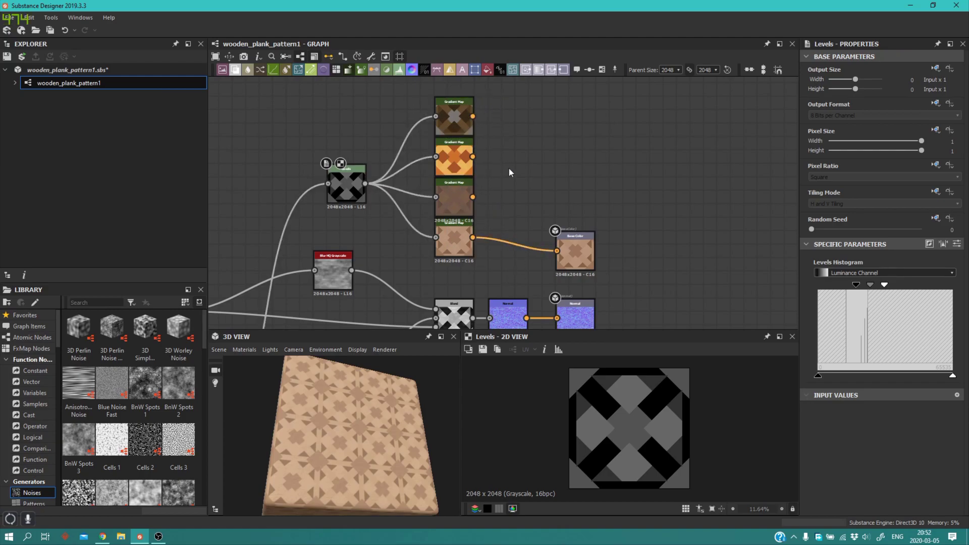
scroll(507, 201, "up", 2)
left_click(436, 183)
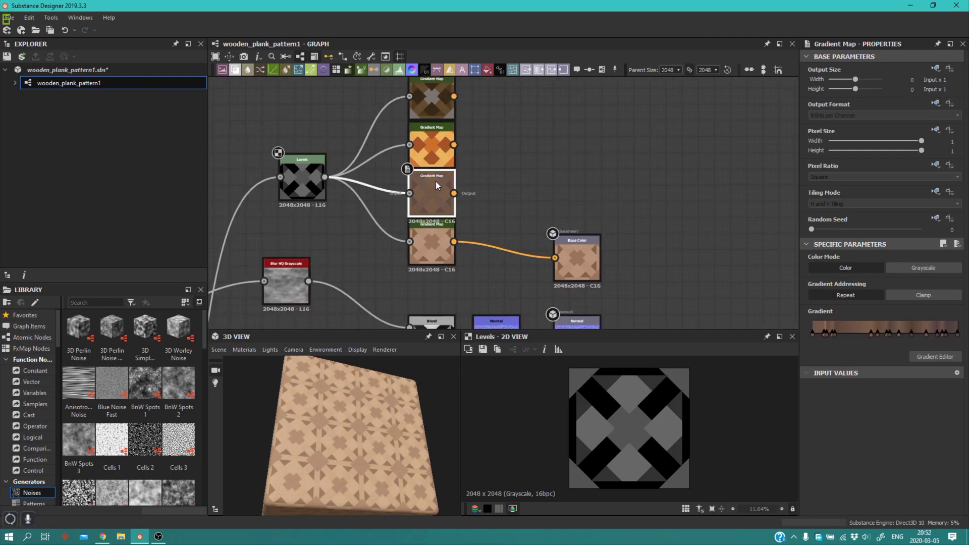
scroll(435, 181, "down", 2)
key("space")
left_click(521, 195)
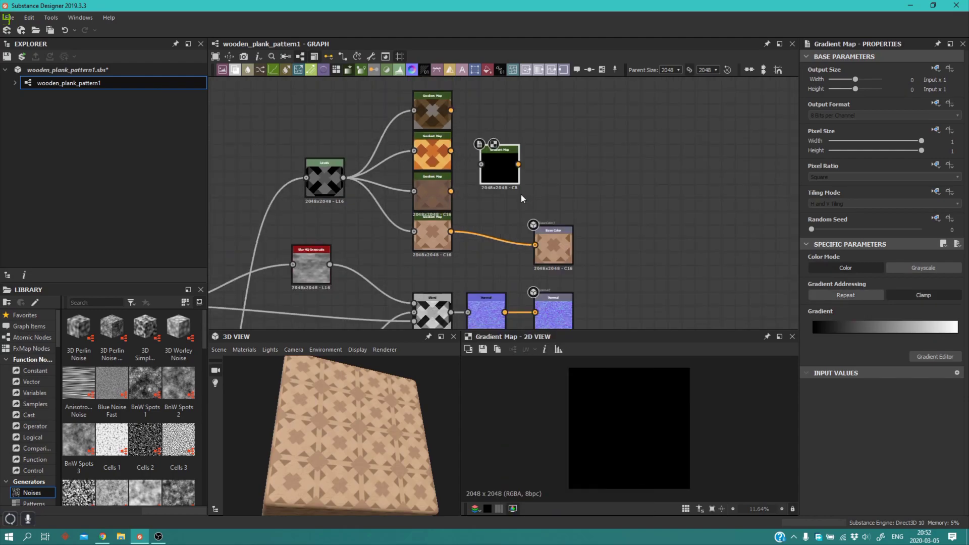
left_click_drag(505, 172, 344, 178)
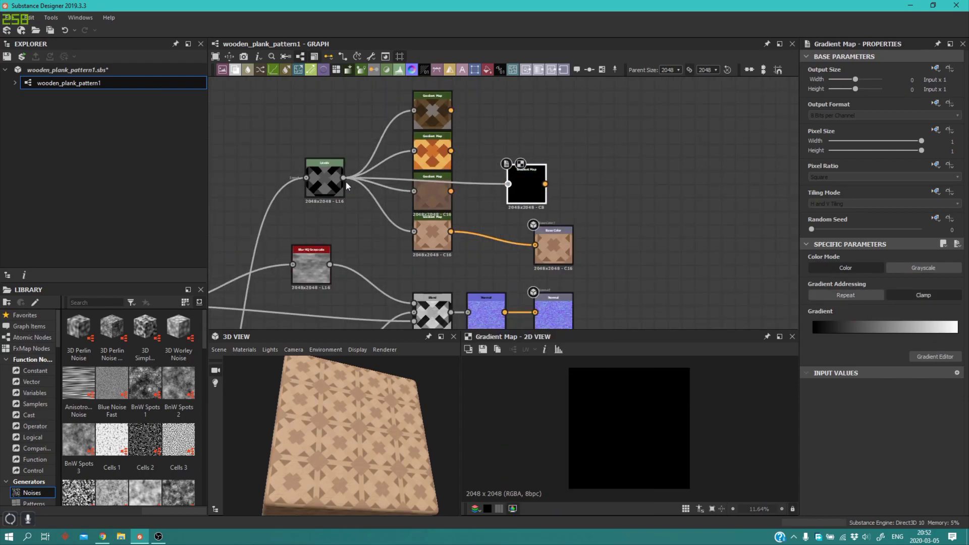
left_click_drag(539, 191, 535, 245)
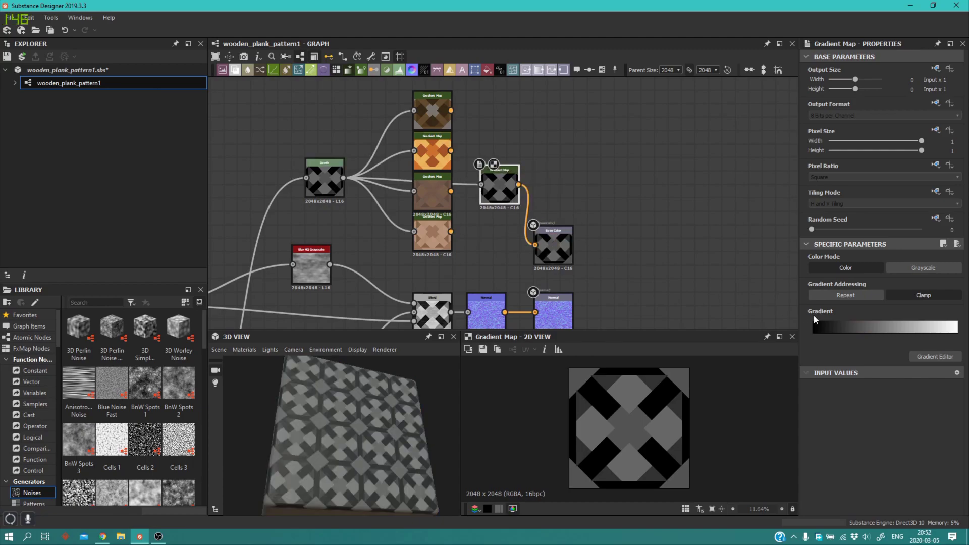
left_click_drag(414, 414, 421, 446)
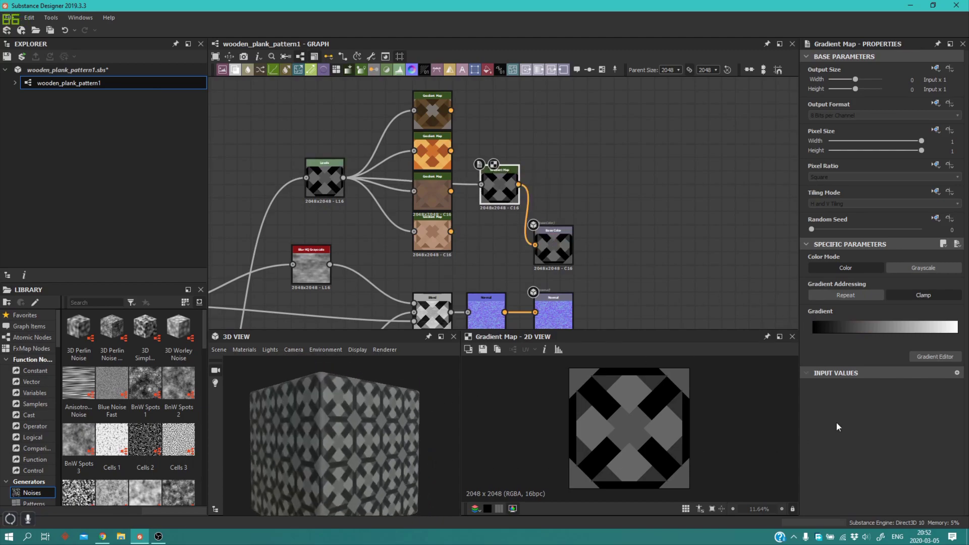
- Open the new Gradient Map's Gradient Editor, and switch to the browser to look through the wooden plank image results for color references
left_click(924, 359)
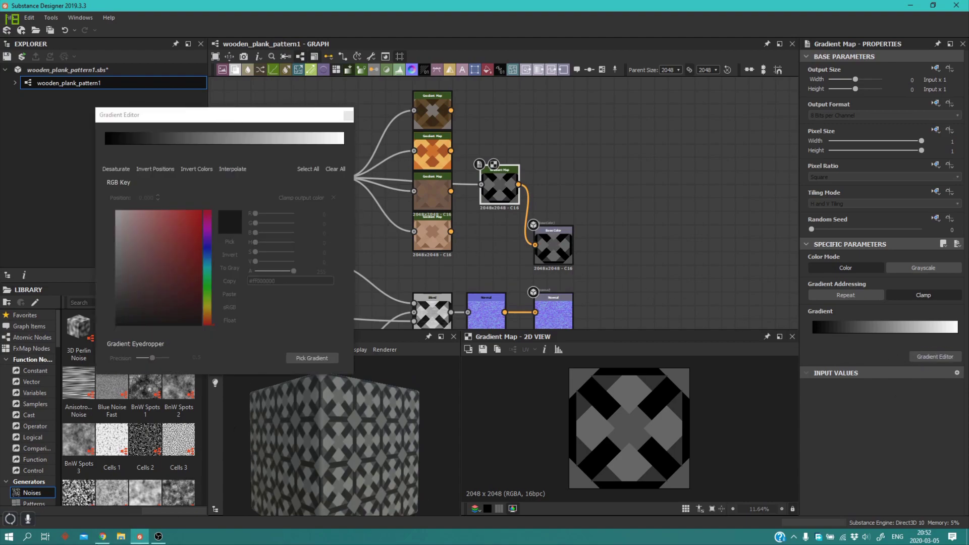
left_click(103, 536)
left_click(185, 10)
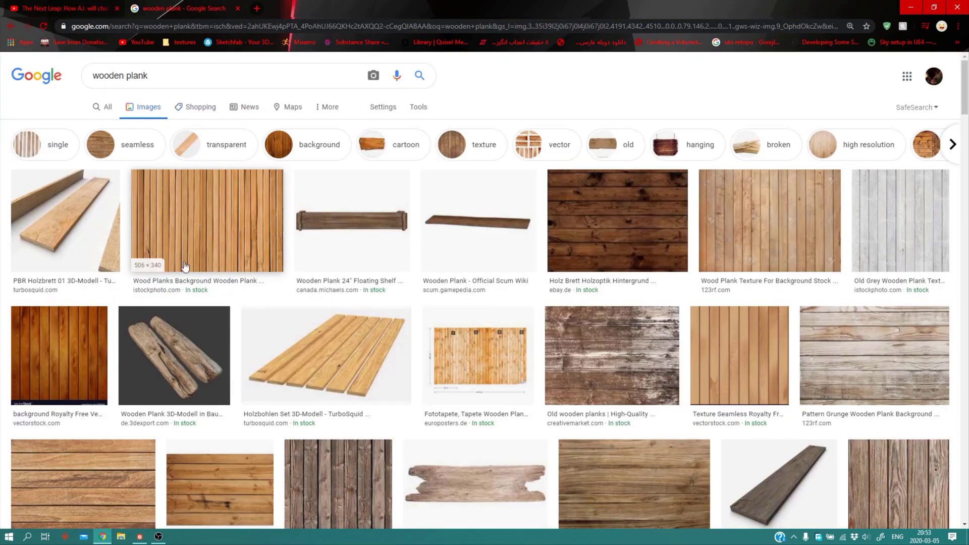
scroll(174, 214, "down", 3)
scroll(302, 356, "down", 5)
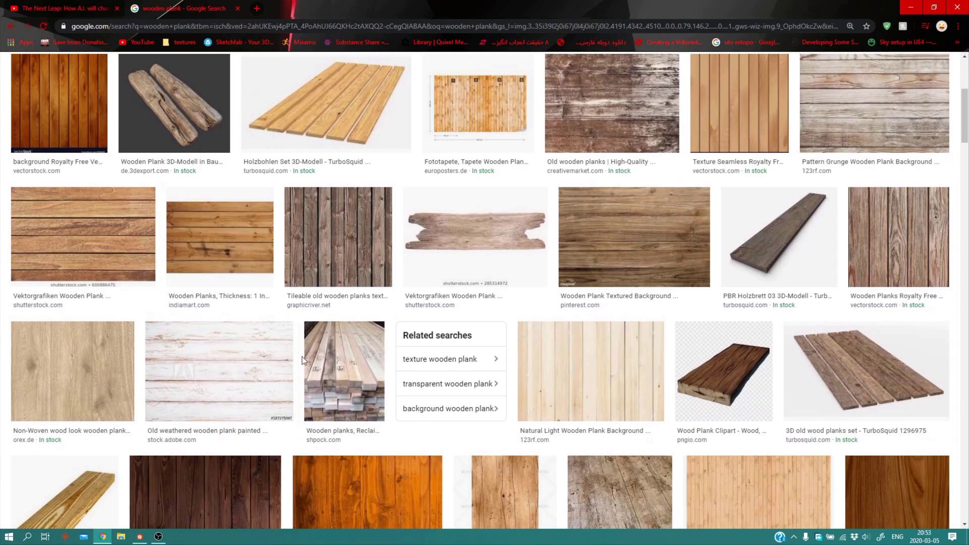
scroll(382, 362, "up", 1)
scroll(382, 363, "up", 2)
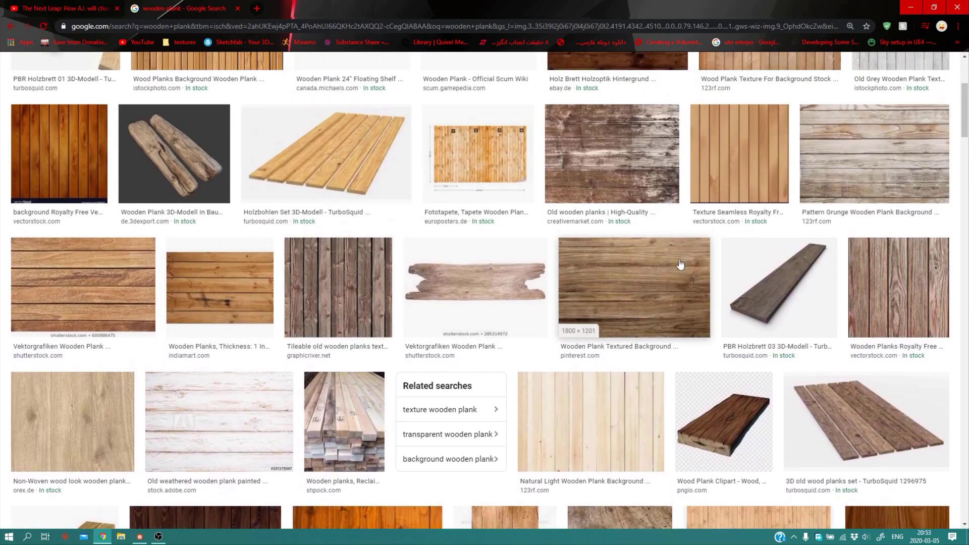
scroll(653, 236, "up", 2)
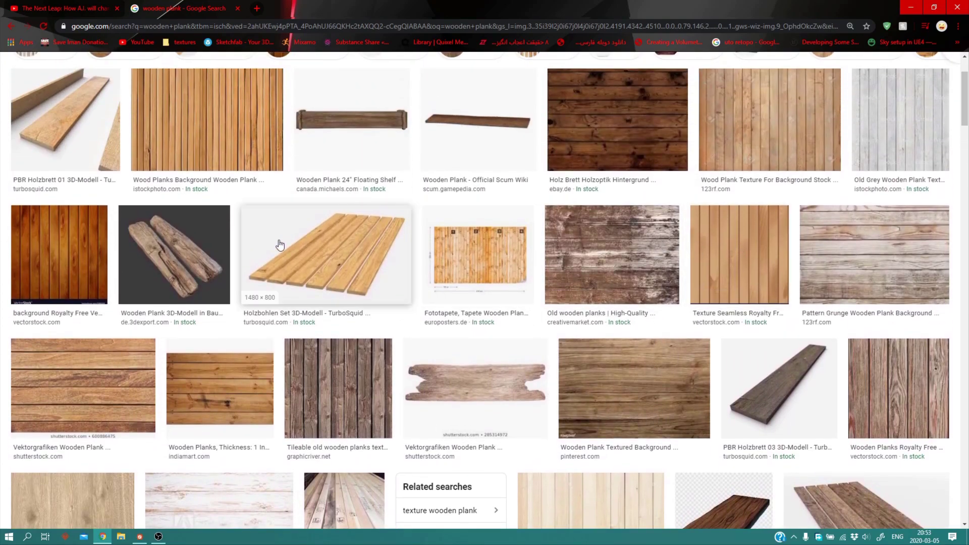
- Preview the two VectorStock plank images with vertical boards and the Shutterstock plank image as candidate color references
left_click(89, 255)
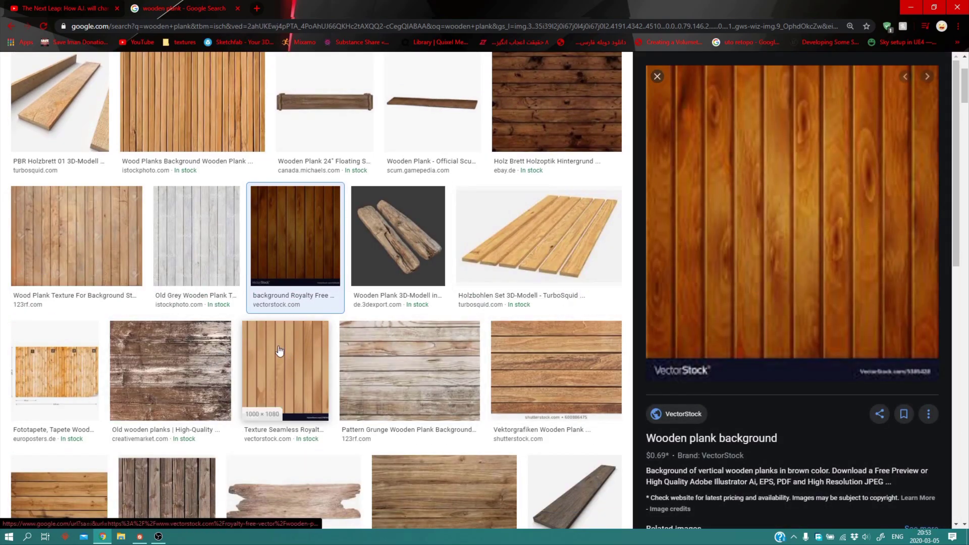
scroll(281, 381, "down", 4)
scroll(358, 380, "up", 2)
scroll(325, 406, "down", 10)
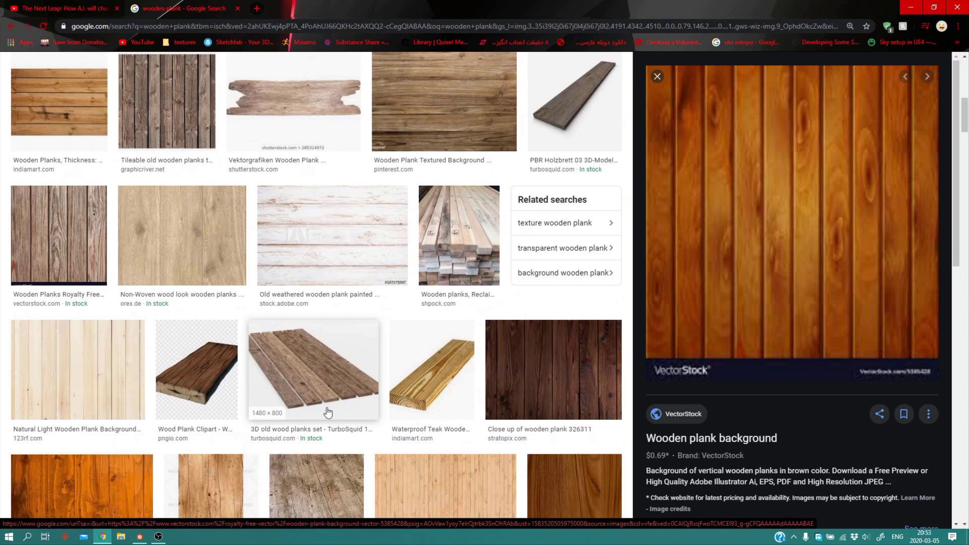
scroll(385, 381, "up", 9)
left_click(285, 222)
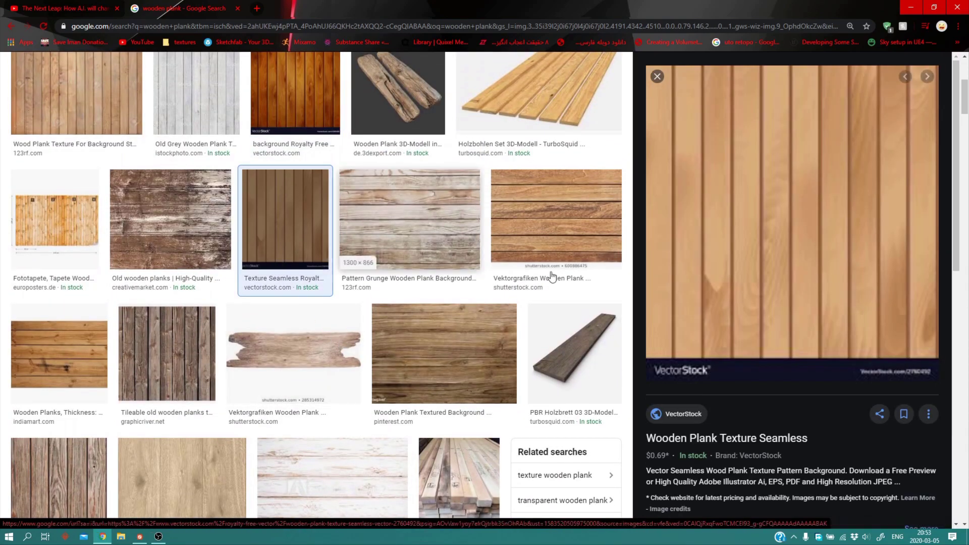
scroll(478, 274, "up", 1)
scroll(478, 274, "up", 5)
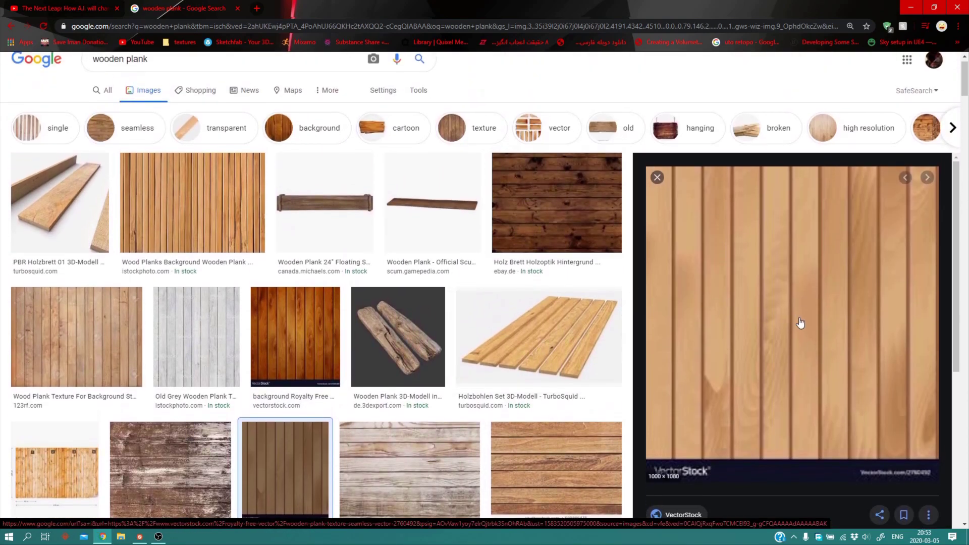
scroll(754, 335, "down", 3)
scroll(572, 446, "down", 2)
left_click(572, 446)
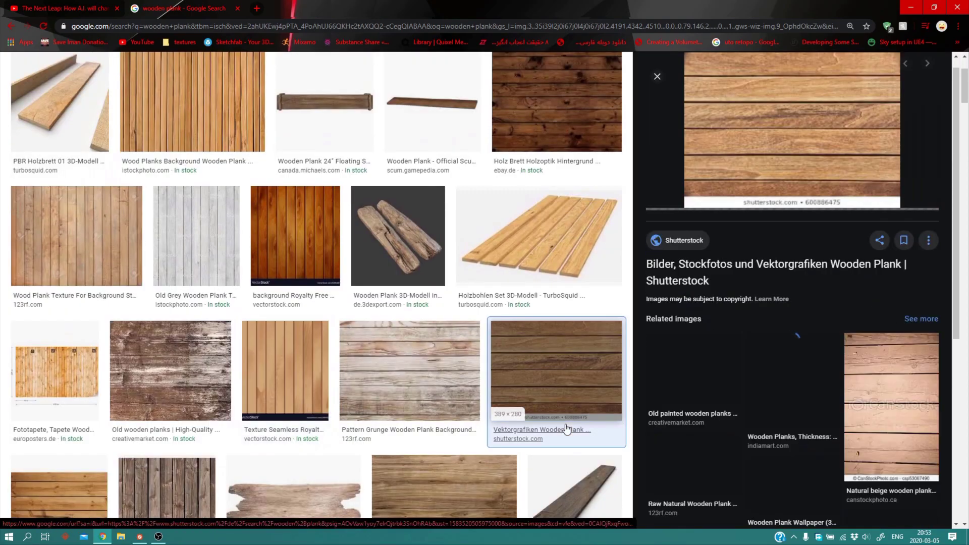
left_click(158, 536)
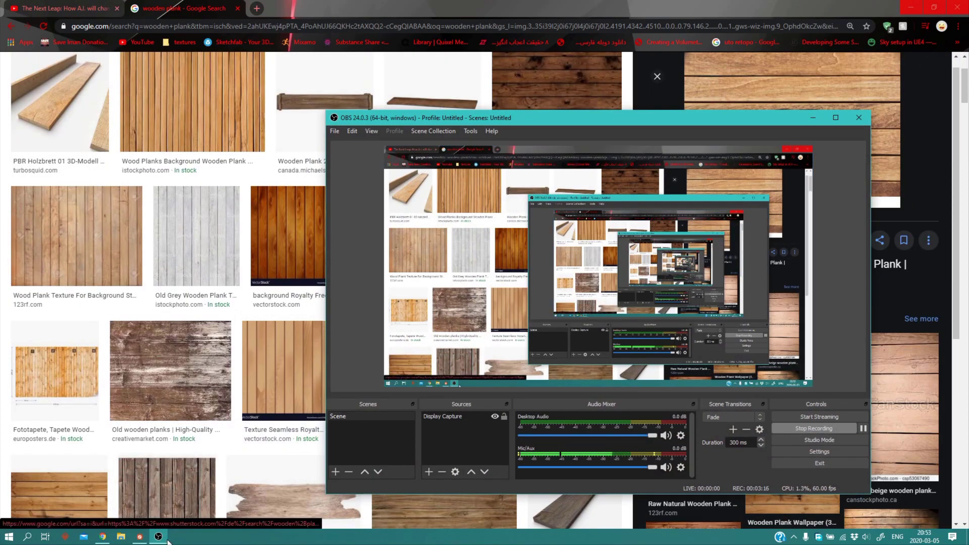
left_click(158, 536)
scroll(486, 402, "up", 3)
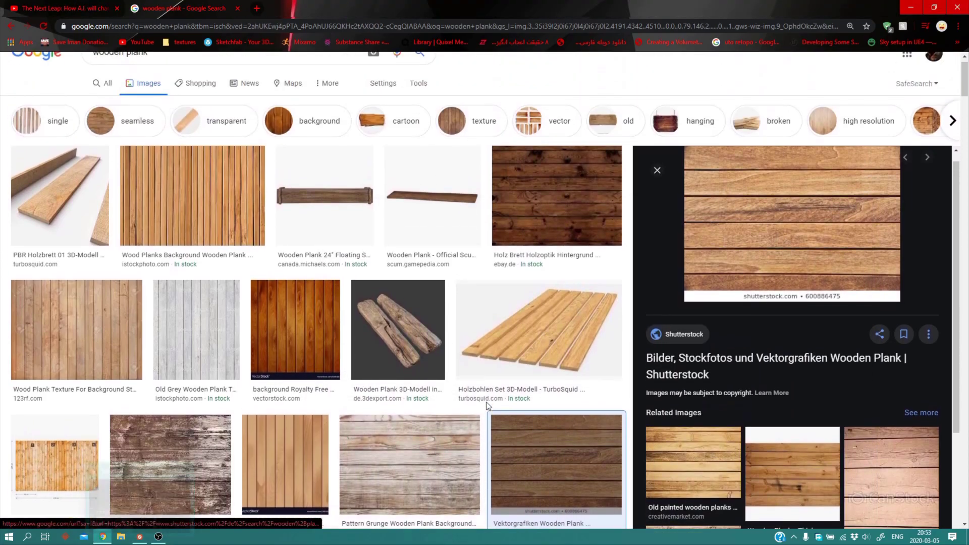
scroll(490, 404, "up", 1)
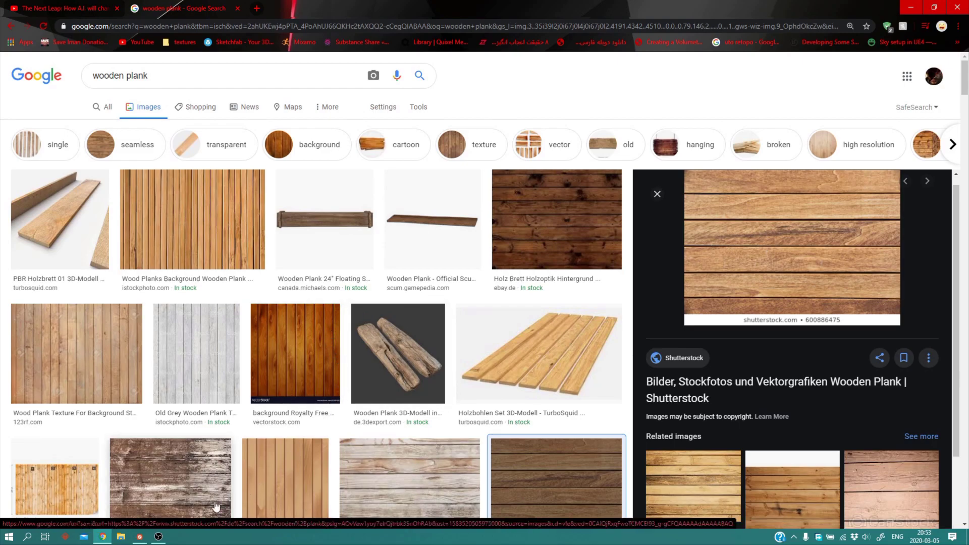
- Switch back to Substance Designer and reopen the Gradient Editor of the new Gradient Map
left_click(140, 536)
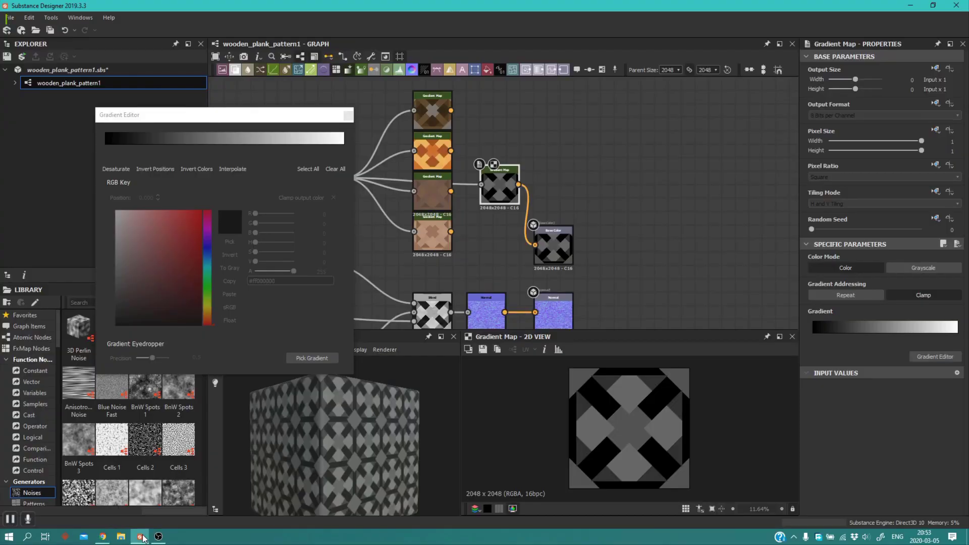
left_click(347, 115)
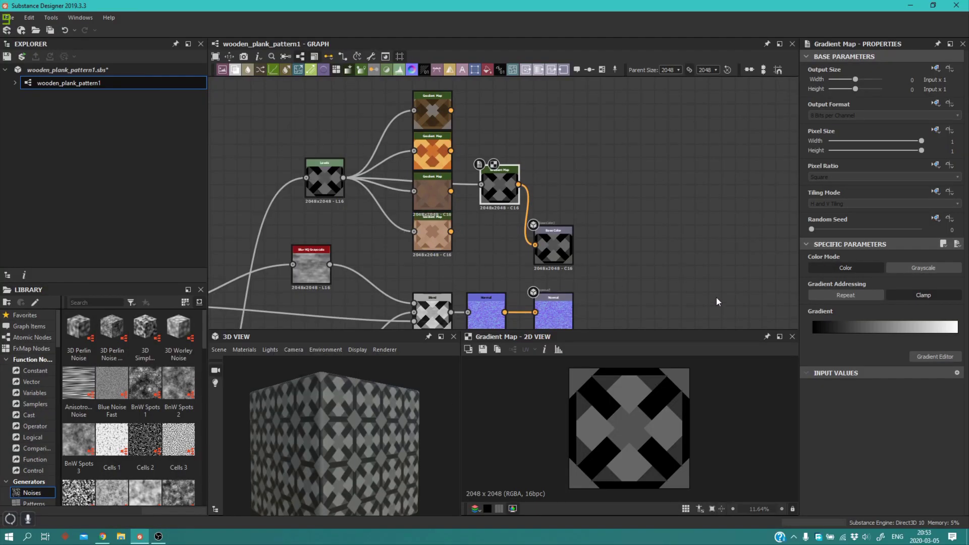
left_click(928, 357)
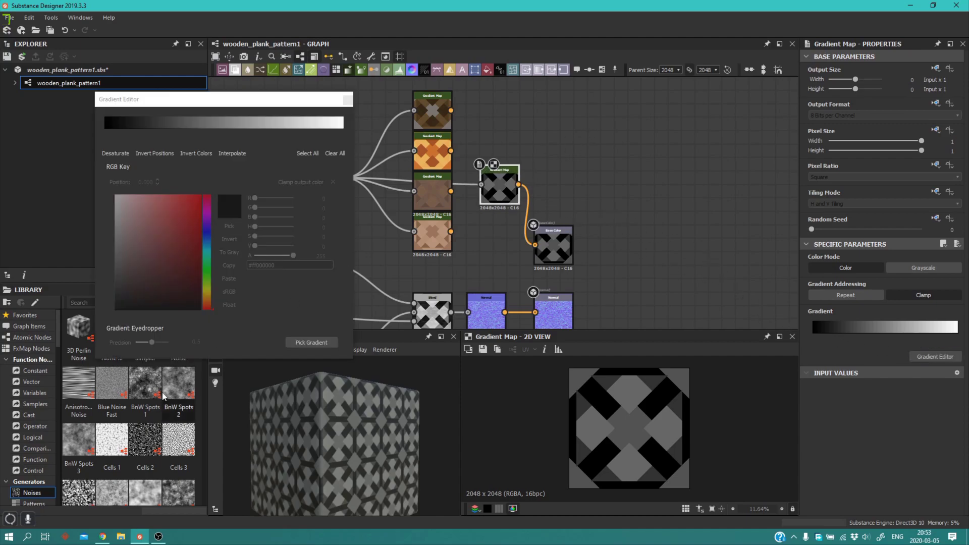
- Switch to the browser and preview the iStock wooden plank image with vertical boards as the color reference
left_click(102, 536)
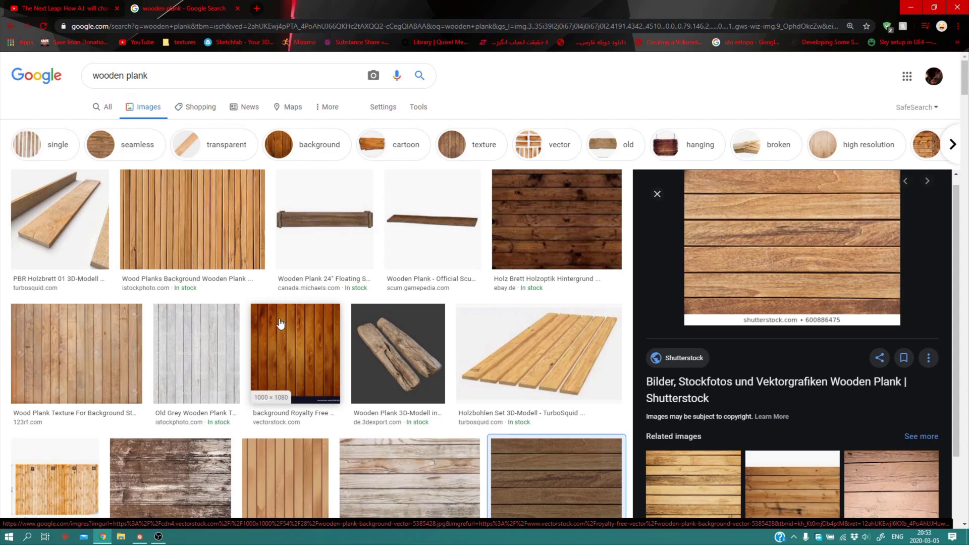
scroll(510, 325, "down", 5)
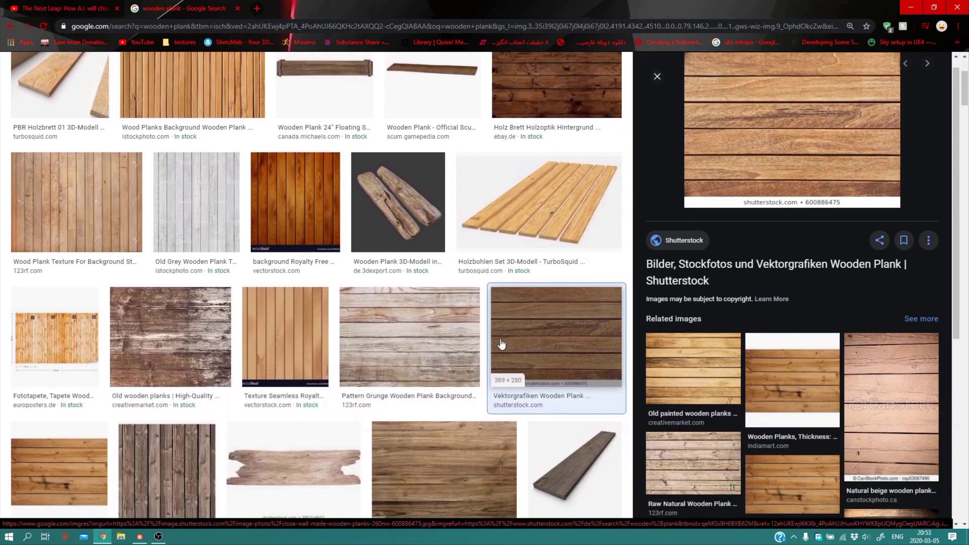
scroll(499, 344, "up", 5)
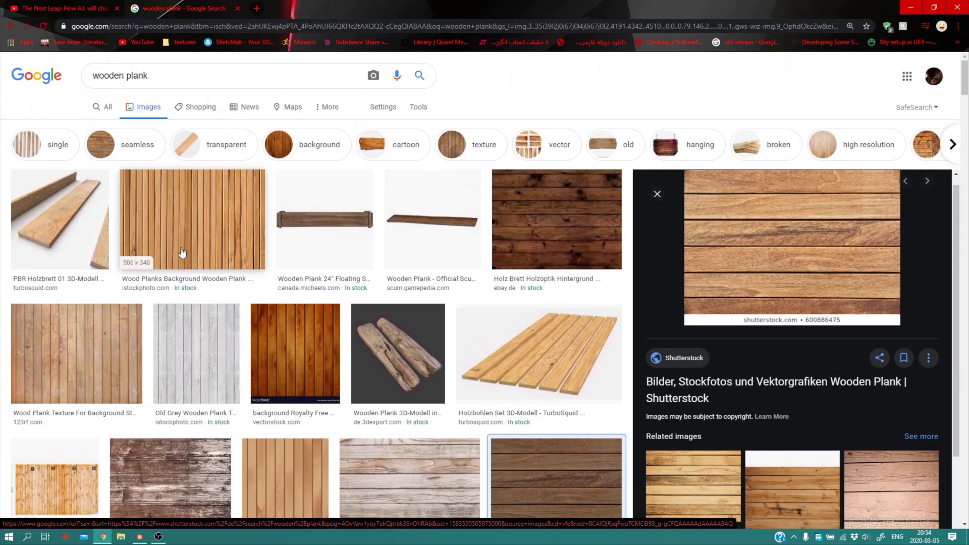
left_click_drag(151, 220, 177, 217)
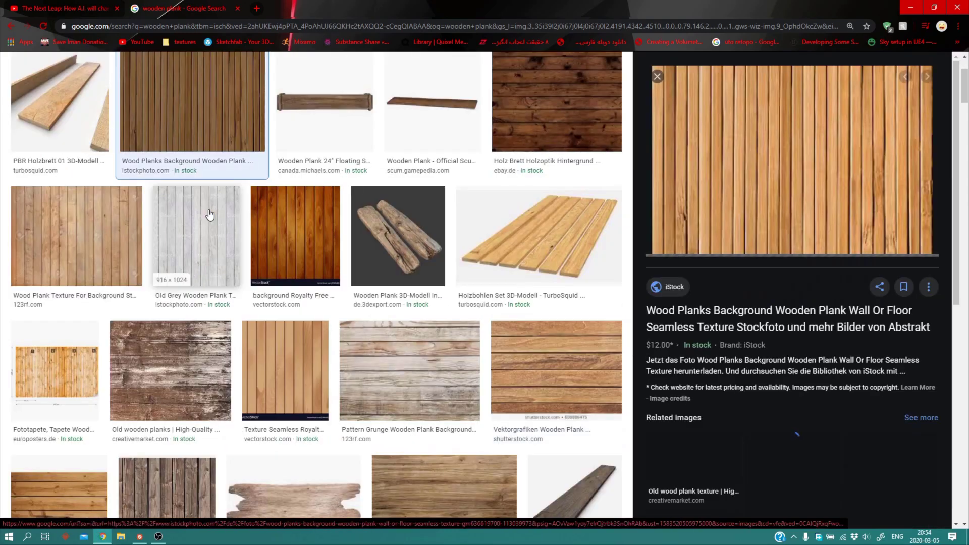
scroll(575, 251, "up", 2)
scroll(613, 262, "down", 2)
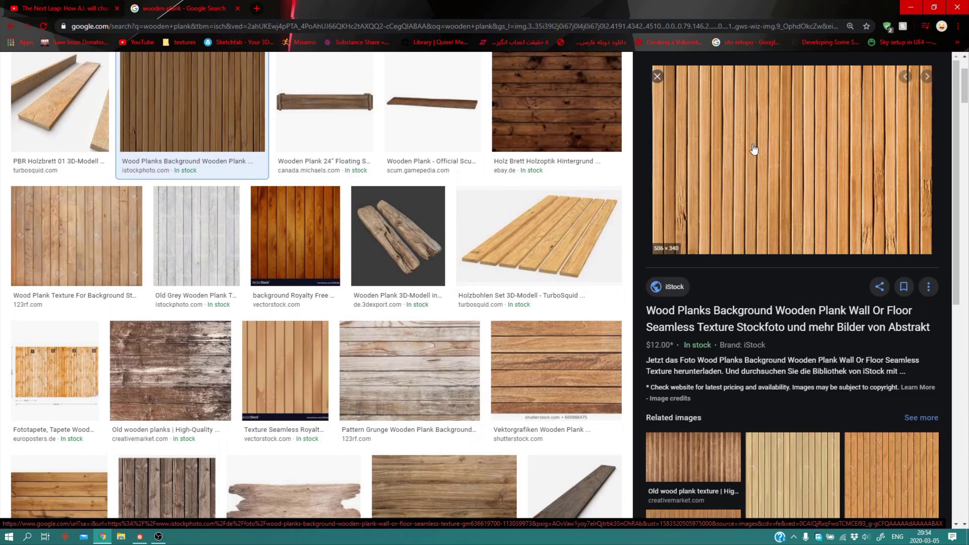
- Switch back to Substance Designer, move its window off the reference image, and pick a gradient horizontally across the iStock planks
left_click(140, 536)
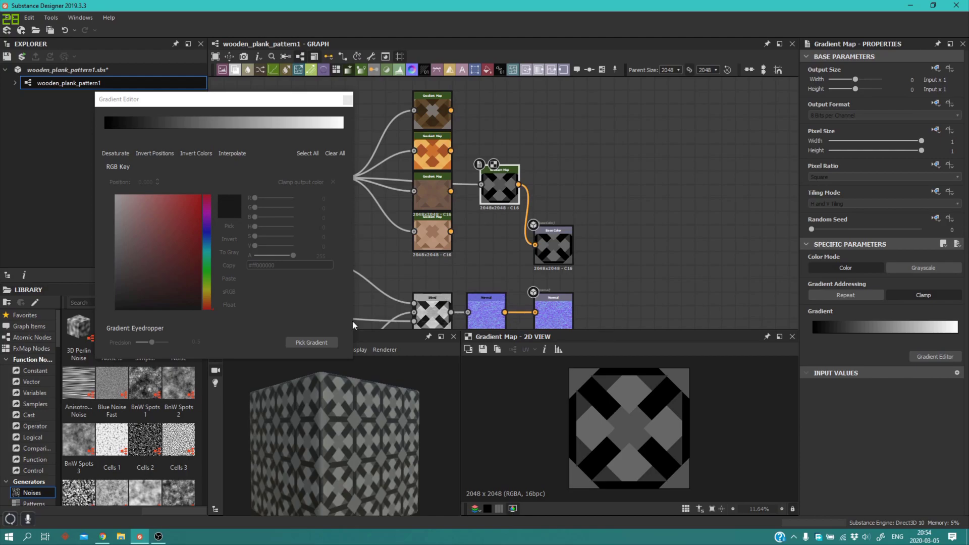
left_click_drag(503, 7, 488, 482)
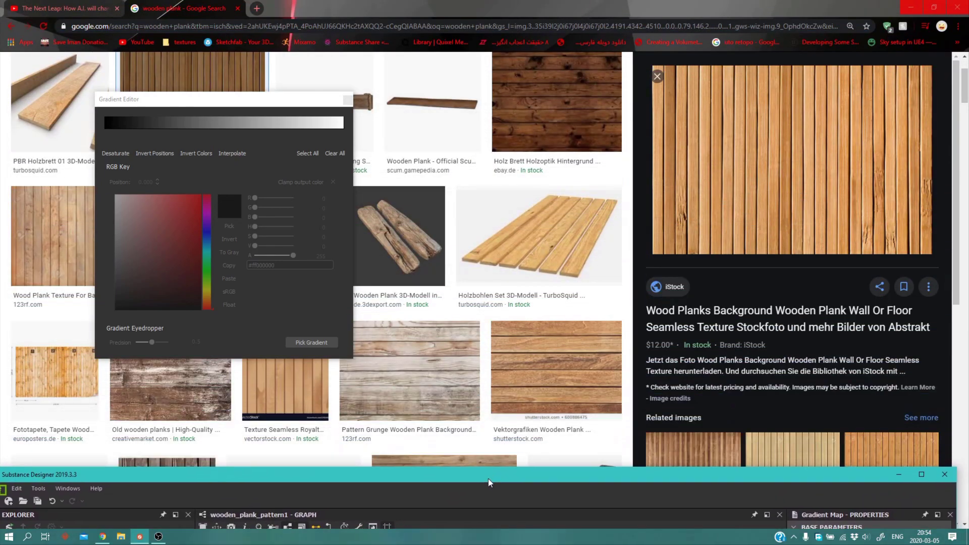
left_click(305, 346)
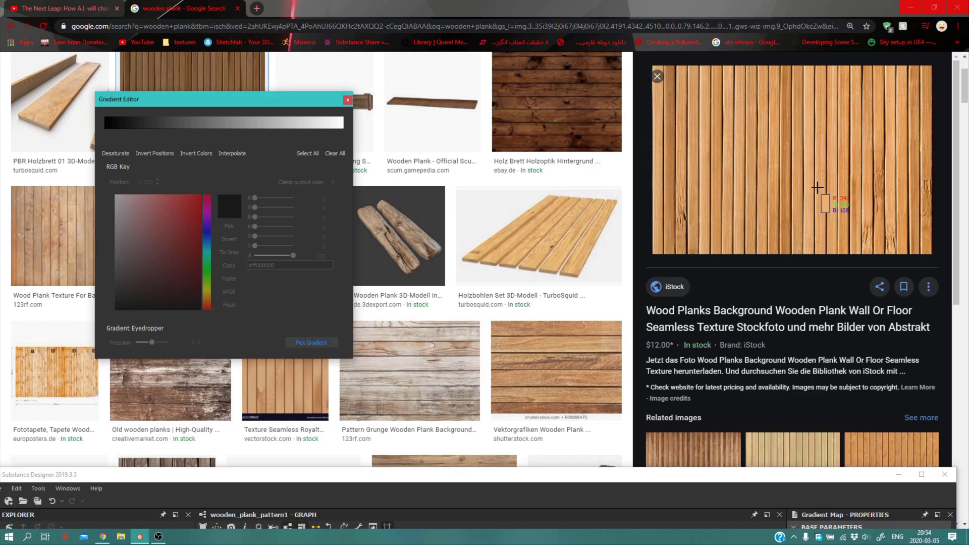
left_click_drag(890, 118, 661, 117)
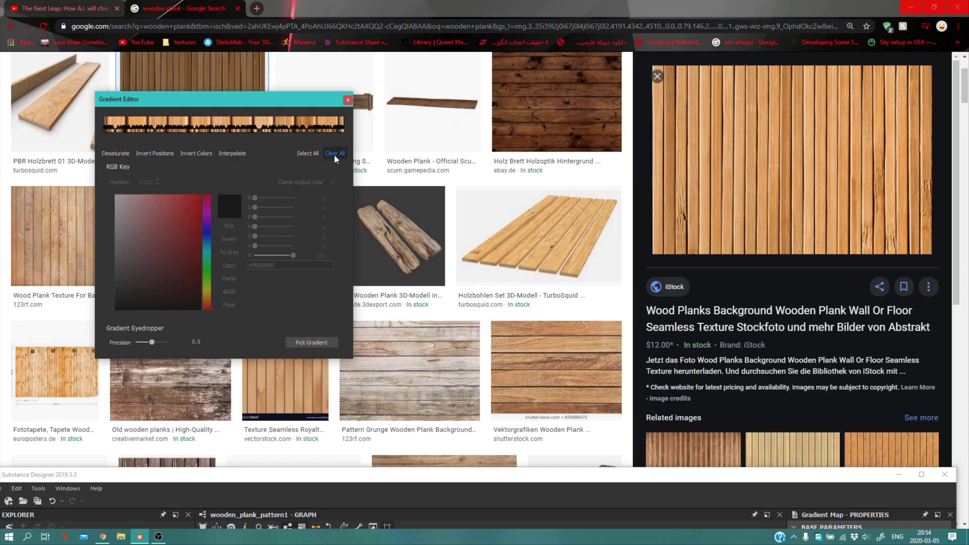
- Maximize Substance Designer again, check the picked wood colors on the 3D cube, and close the Gradient Editor
double_click(402, 477)
left_click_drag(388, 465, 353, 439)
scroll(385, 443, "up", 3)
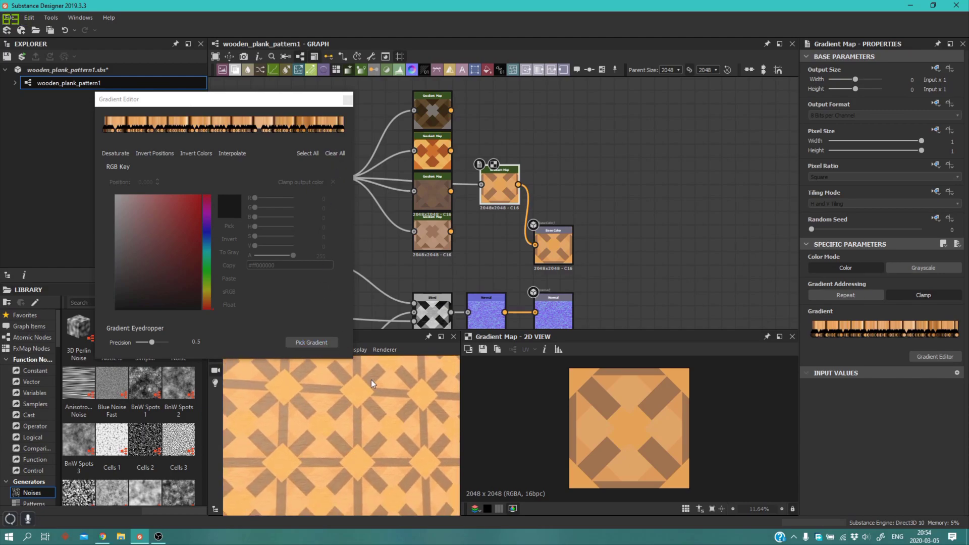
left_click(932, 7)
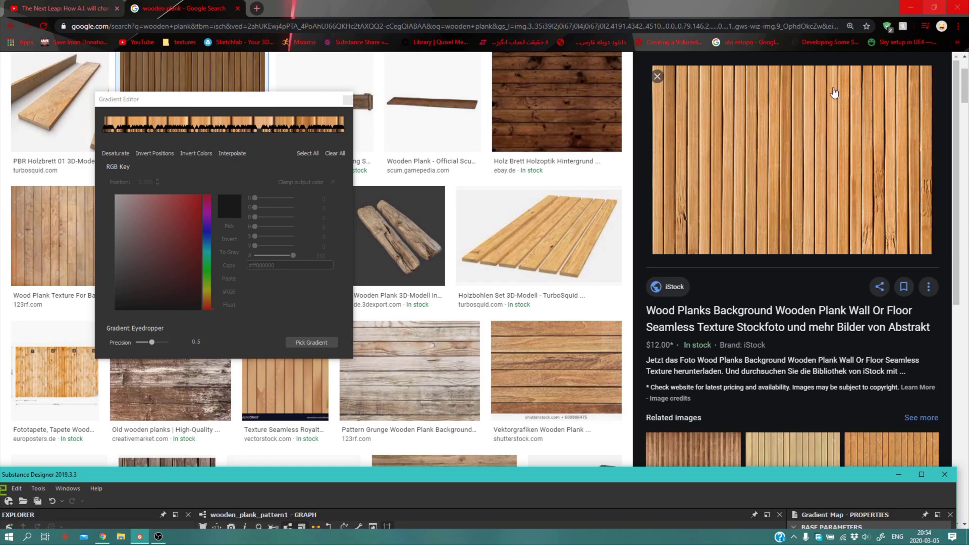
left_click(920, 474)
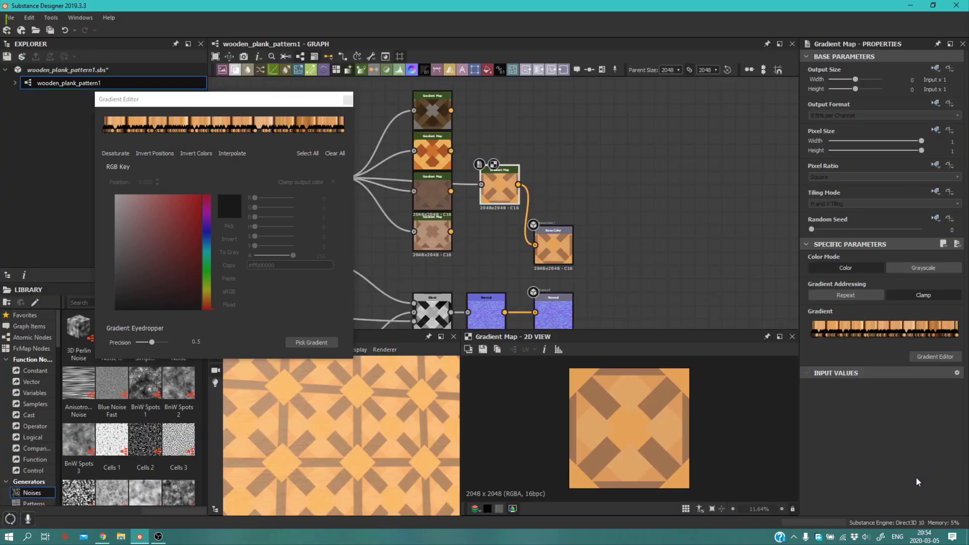
left_click(347, 99)
left_click_drag(319, 461, 304, 430)
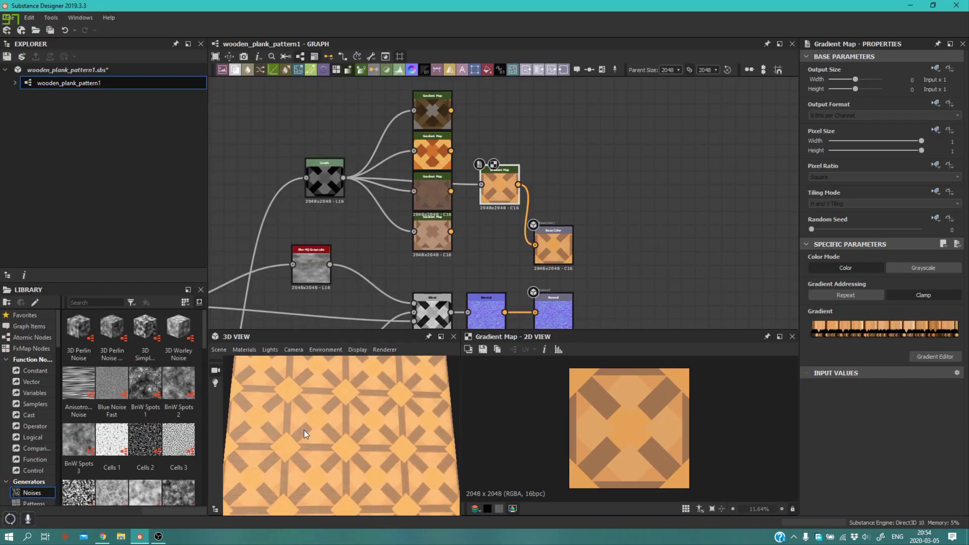
- Open the Levels node that feeds the Gradient Maps and lower the input black point in its histogram
double_click(331, 189)
left_click_drag(382, 440, 322, 444)
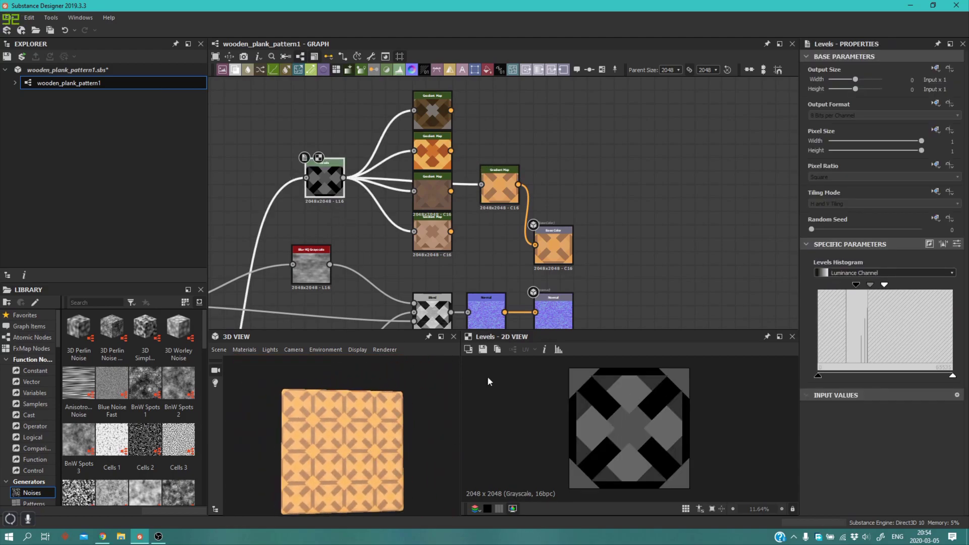
scroll(327, 201, "up", 3)
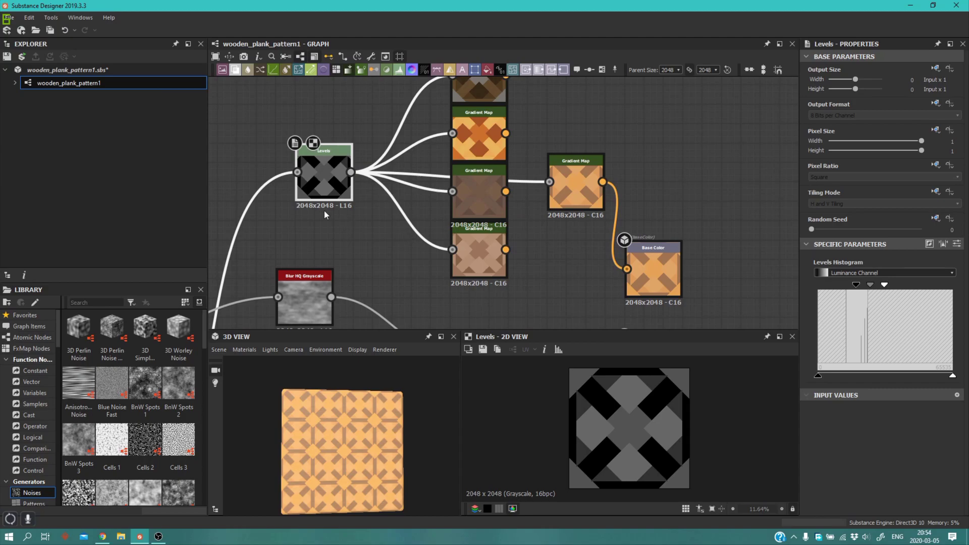
scroll(328, 210, "down", 1)
scroll(343, 190, "up", 1)
scroll(343, 191, "up", 1)
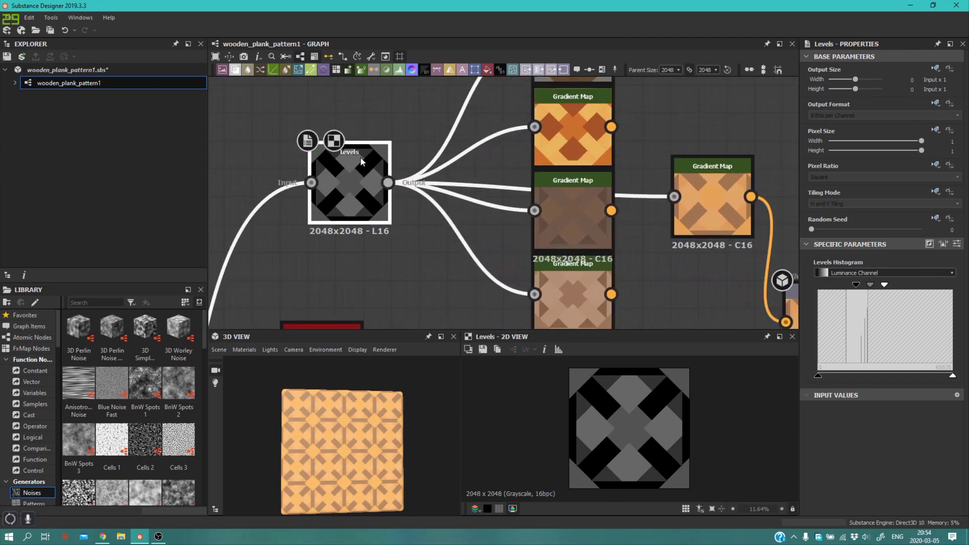
scroll(337, 172, "down", 1)
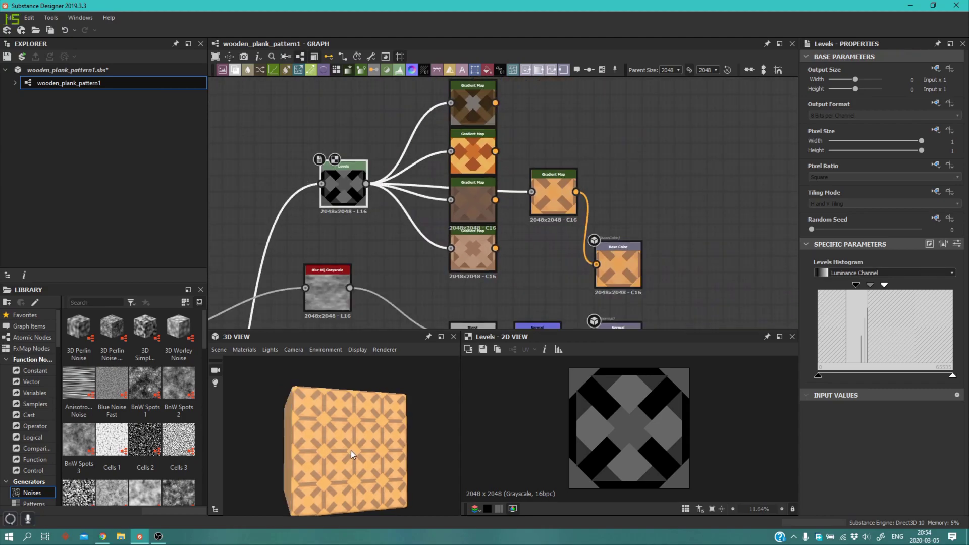
left_click_drag(856, 290, 840, 287)
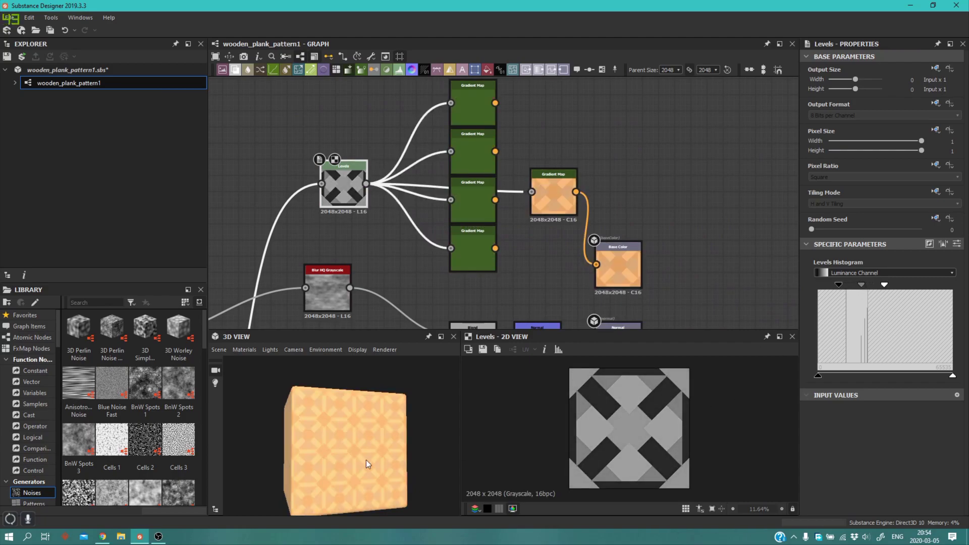
left_click_drag(365, 459, 154, 523)
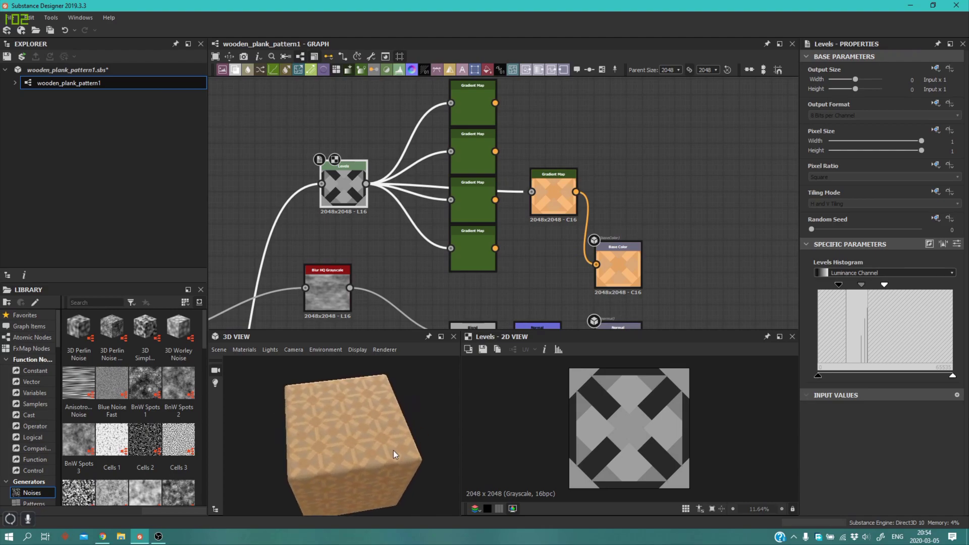
- Fine-tune the Levels node's input black point slightly lower while checking the plank colors on the cube
scroll(393, 450, "up", 3)
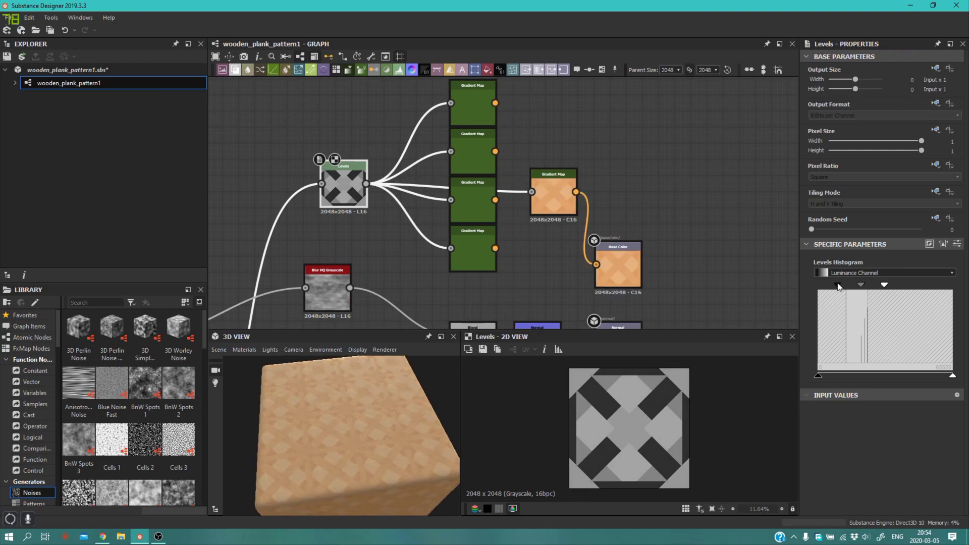
left_click_drag(407, 441, 349, 415)
scroll(334, 414, "down", 2)
scroll(373, 414, "up", 2)
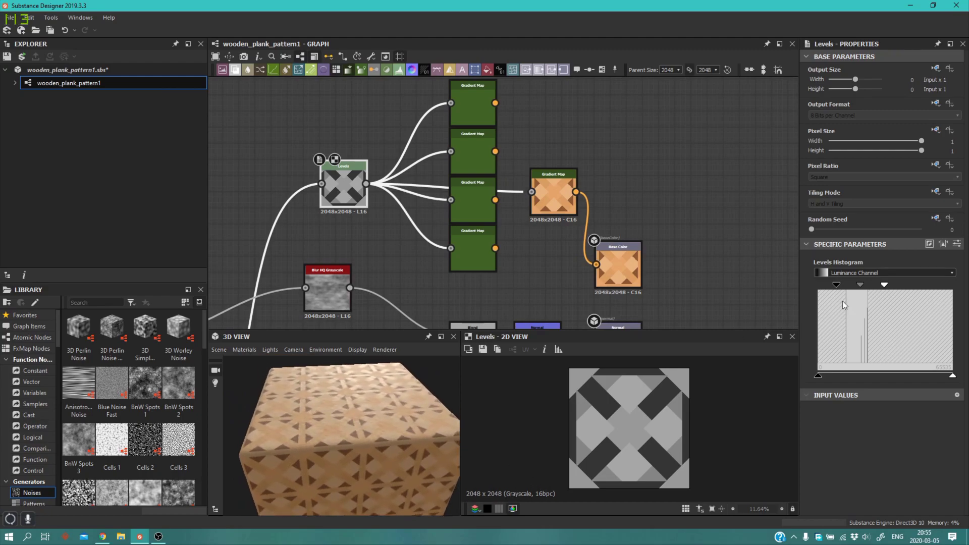
left_click_drag(837, 285, 835, 285)
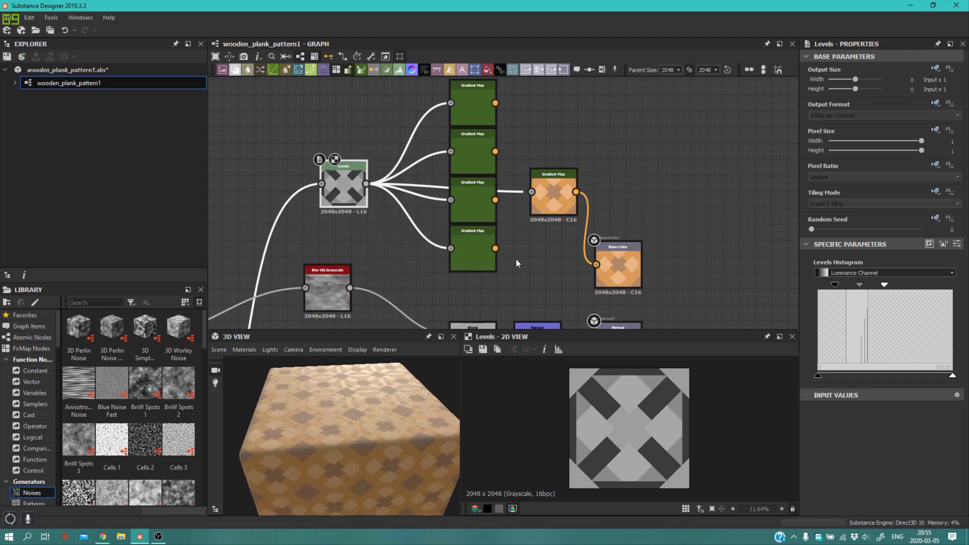
- Try the fourth and third Gradient Maps of the stack in Base Color while varying the Levels input black point
left_click_drag(495, 248, 628, 280)
left_click_drag(353, 414, 256, 421)
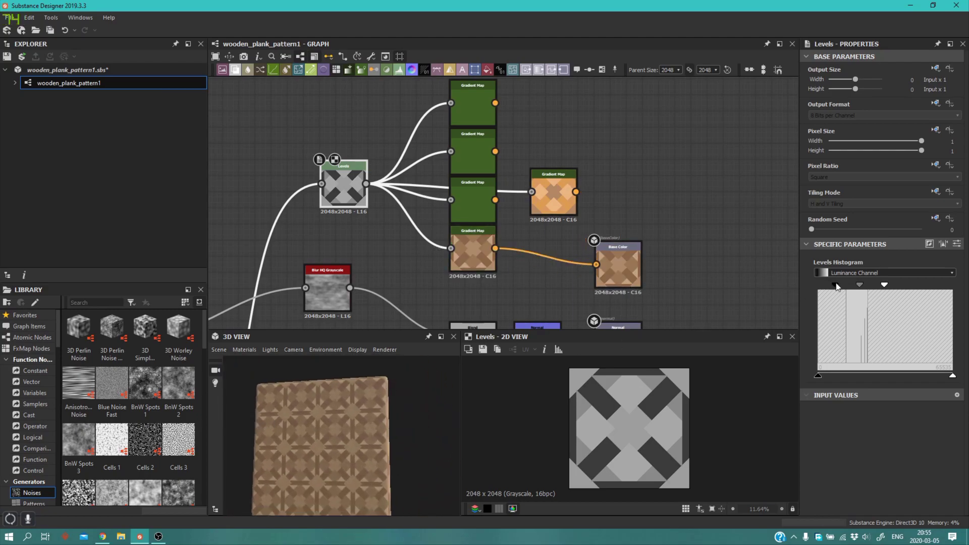
left_click_drag(836, 287, 826, 278)
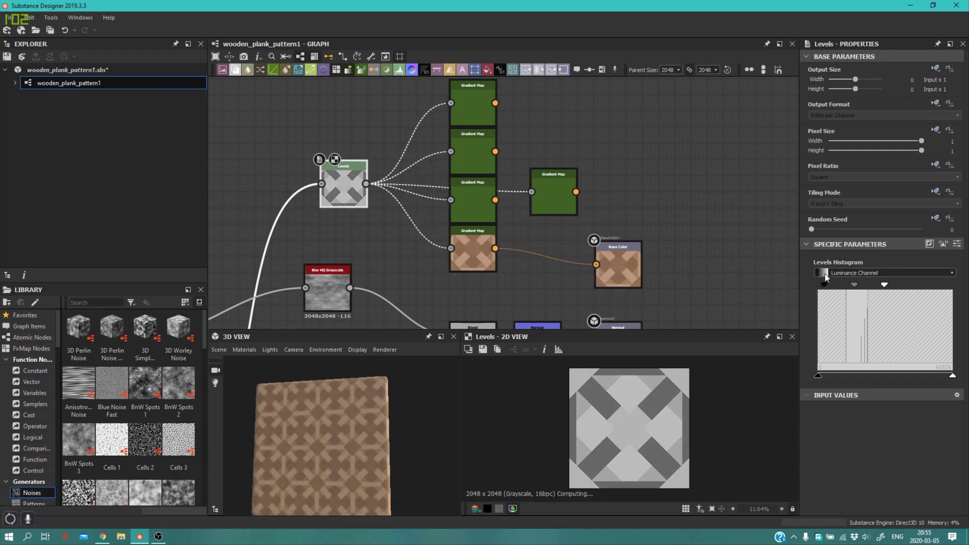
left_click_drag(633, 275, 632, 273)
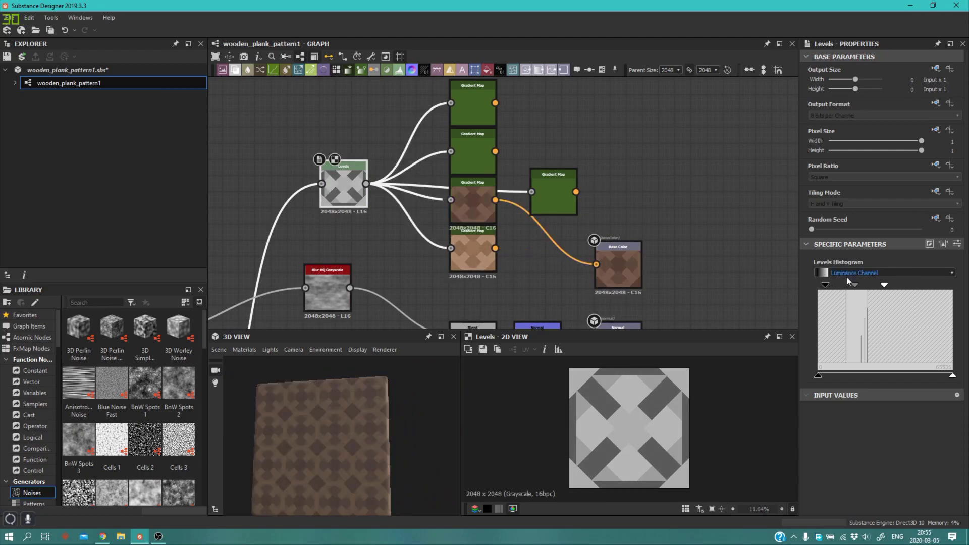
mouse_move(827, 286)
left_mouse_down()
mouse_move(876, 284)
mouse_move(836, 283)
left_mouse_up()
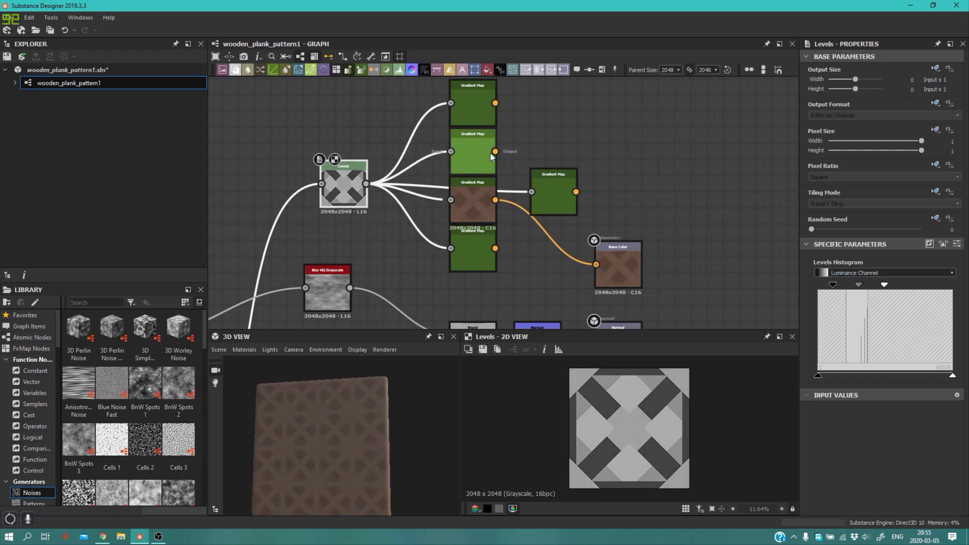
- Try the orange second Gradient Map in Base Color and lower the Levels input black point further
left_click_drag(607, 269, 607, 270)
left_click_drag(364, 413, 531, 437)
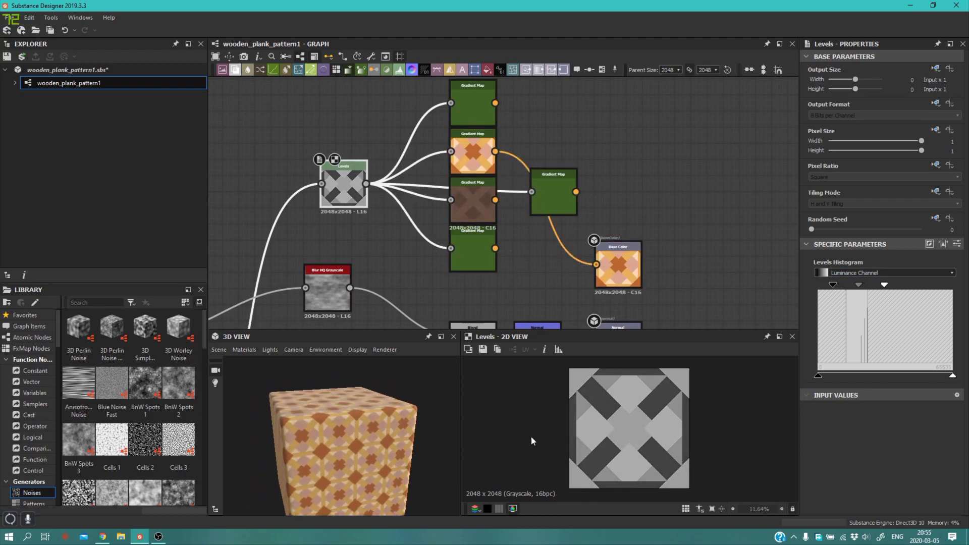
left_click_drag(378, 473, 364, 450)
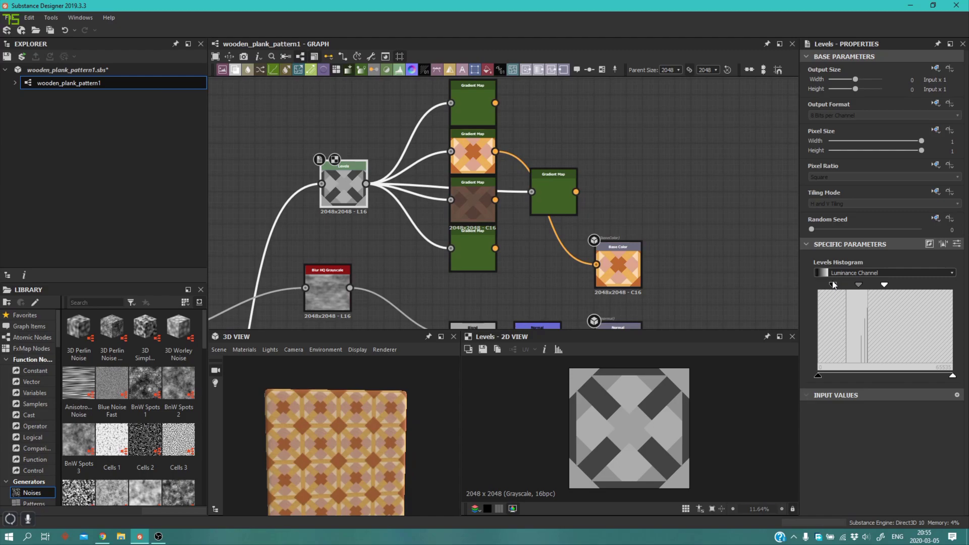
left_click_drag(830, 285, 820, 282)
- Test the dark brown first Gradient Map with the Levels input black point at its minimum, and reconnect the new Gradient Map to Base Color
left_click_drag(495, 103, 596, 264)
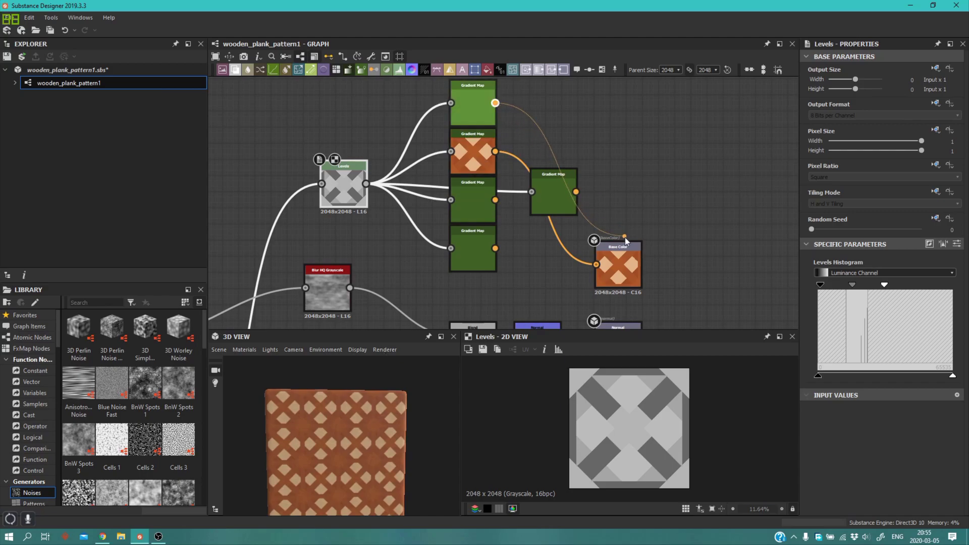
left_click_drag(819, 287, 797, 280)
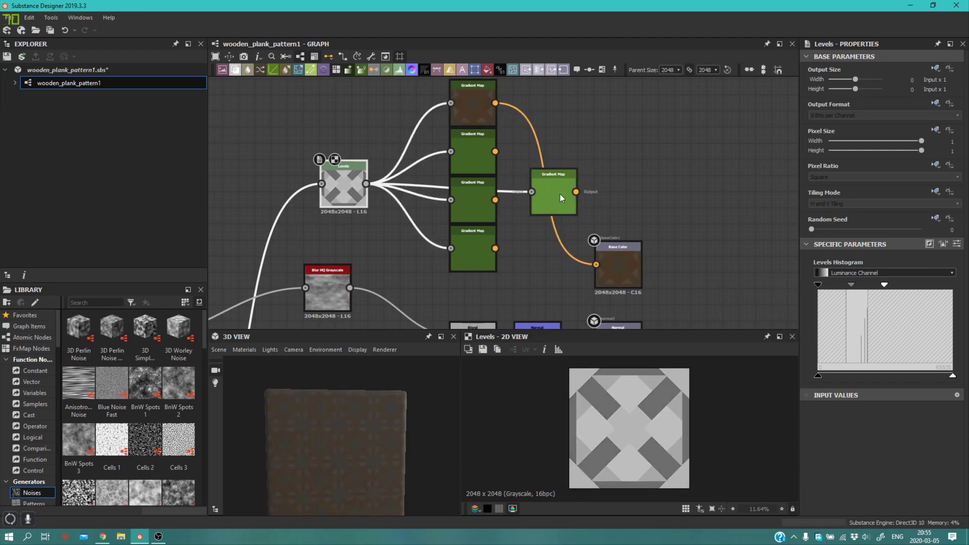
left_click_drag(615, 266, 616, 266)
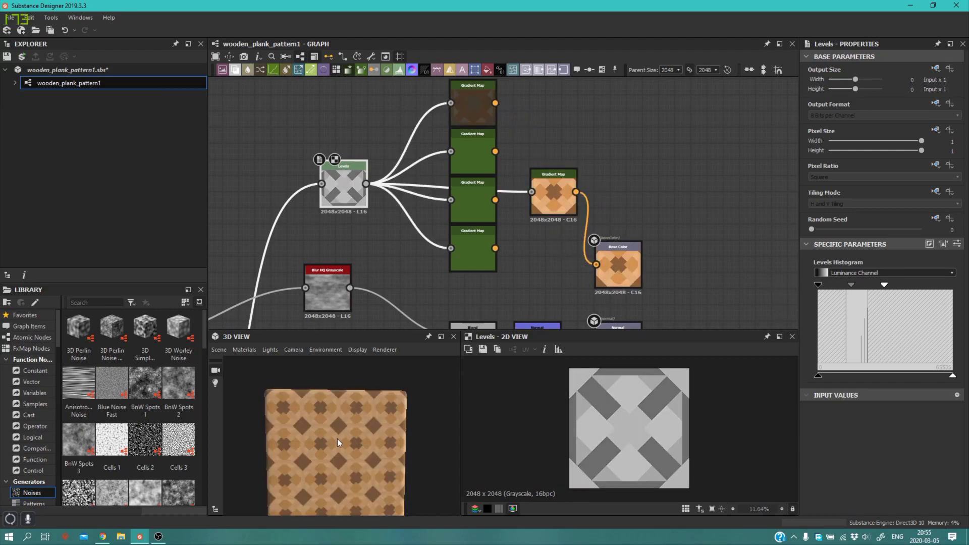
- Examine the finished plank pattern on the cube and look over the node graph from the shape nodes to the outputs
left_click_drag(338, 440, 322, 418)
scroll(345, 247, "down", 3)
middle_click_drag(354, 247, 476, 168)
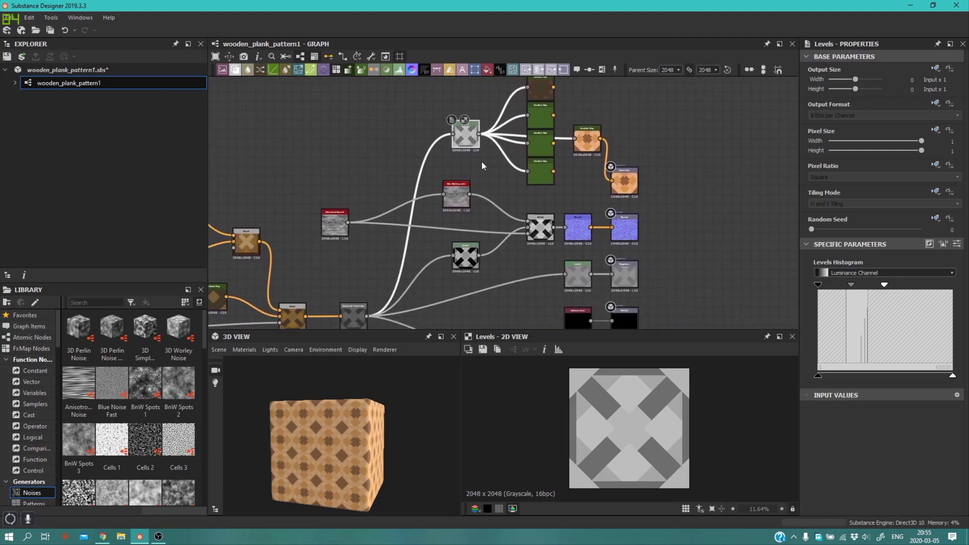
scroll(474, 170, "down", 2)
middle_click_drag(424, 217, 563, 206)
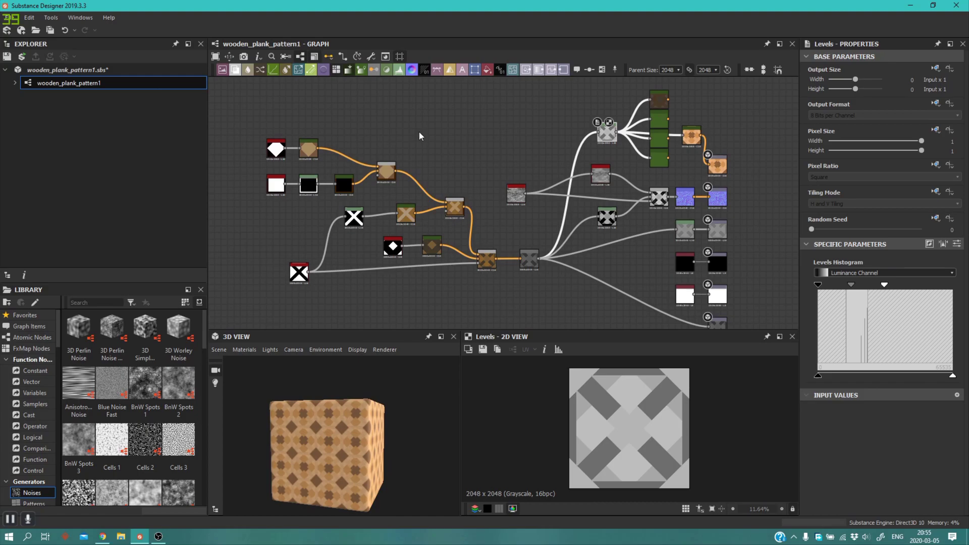
scroll(595, 153, "up", 2)
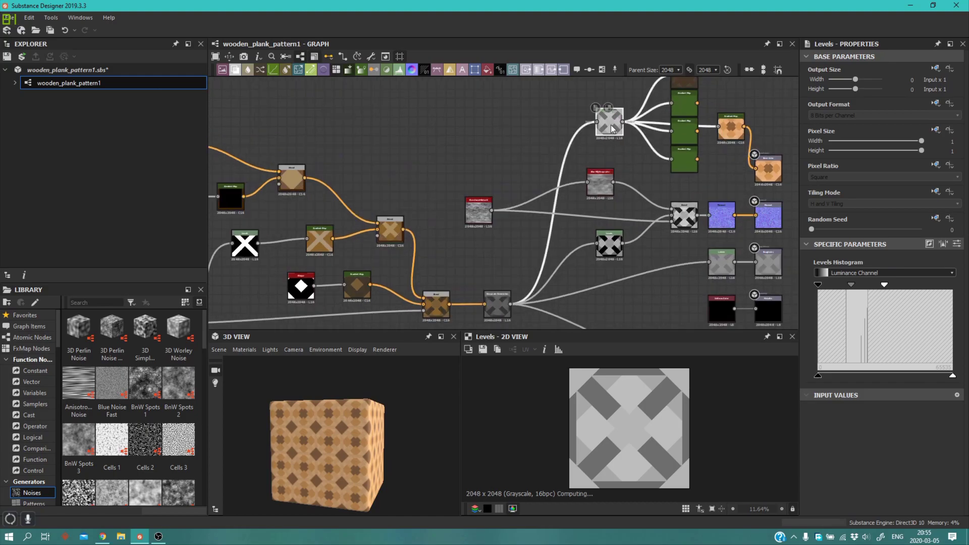
middle_click_drag(566, 204, 470, 159)
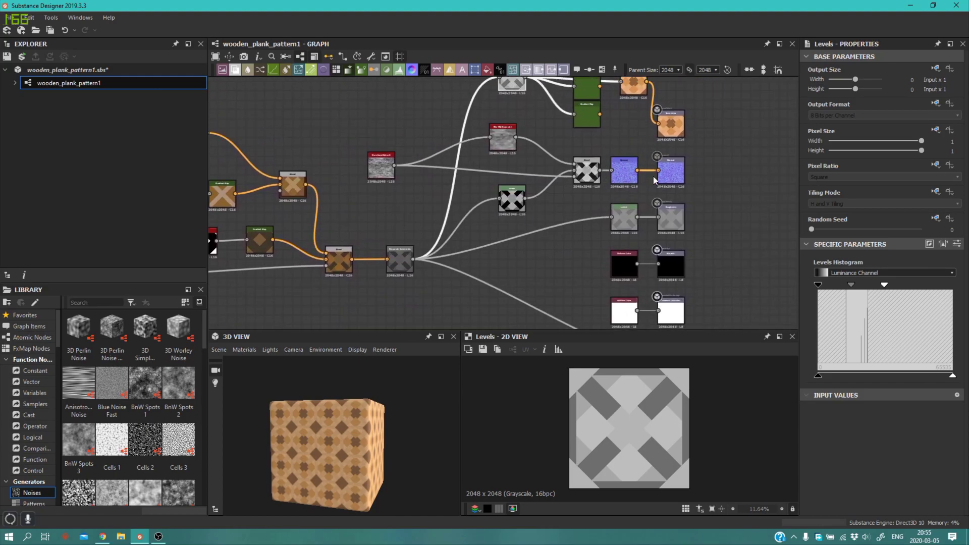
- Look over the output nodes and the whole graph, and inspect the plank pattern on the cube up close and from several angles
scroll(632, 244, "up", 2)
scroll(683, 211, "down", 5)
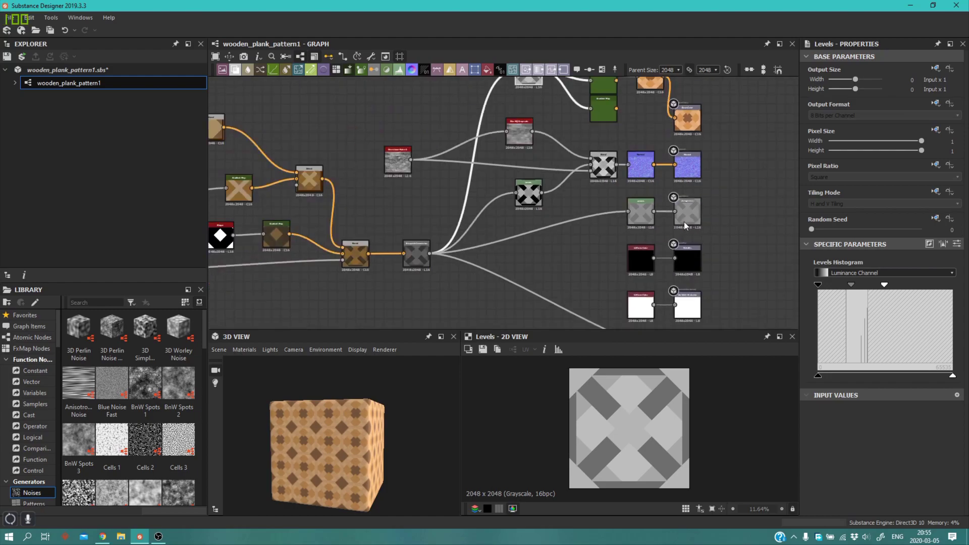
middle_click_drag(571, 140, 550, 161)
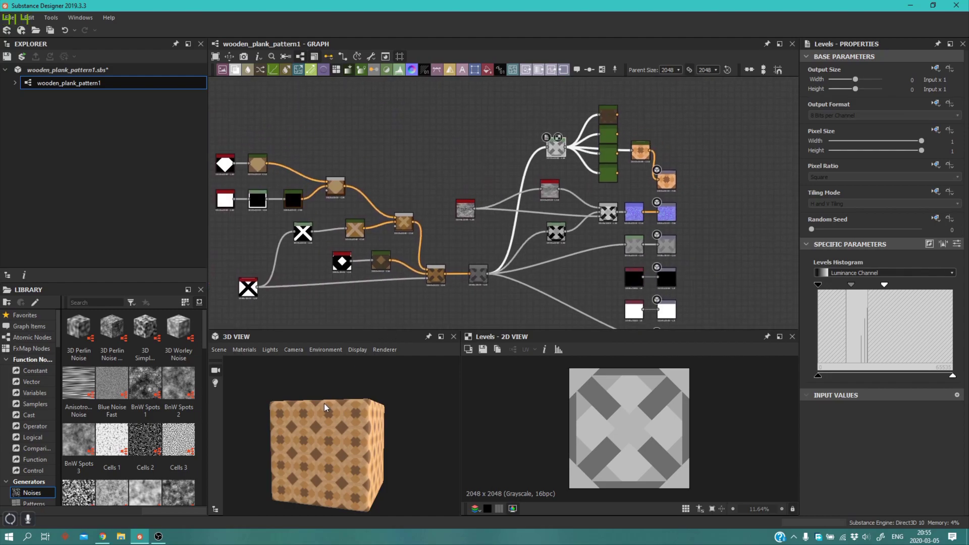
left_click_drag(324, 407, 303, 455)
scroll(608, 179, "up", 2)
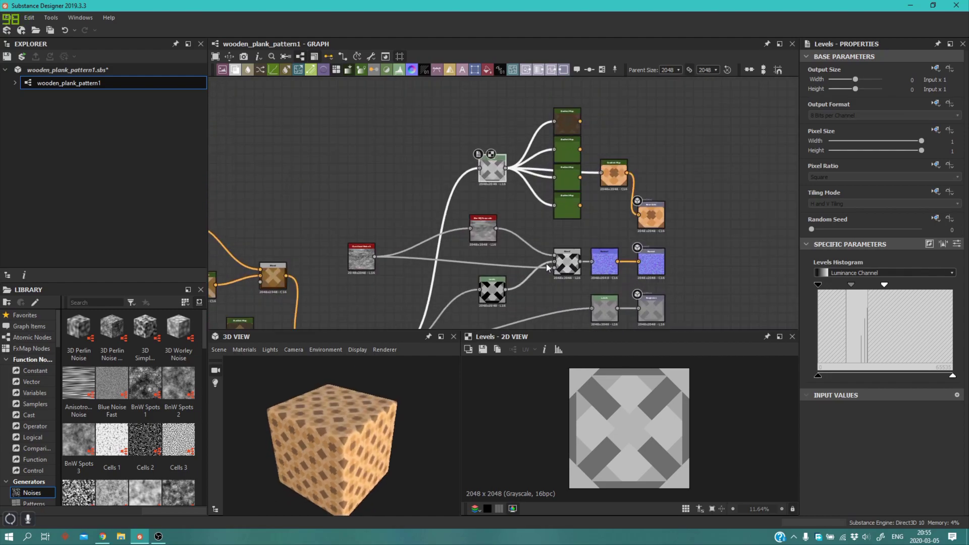
scroll(309, 425, "up", 2)
left_click_drag(316, 432, 326, 416)
scroll(322, 426, "up", 3)
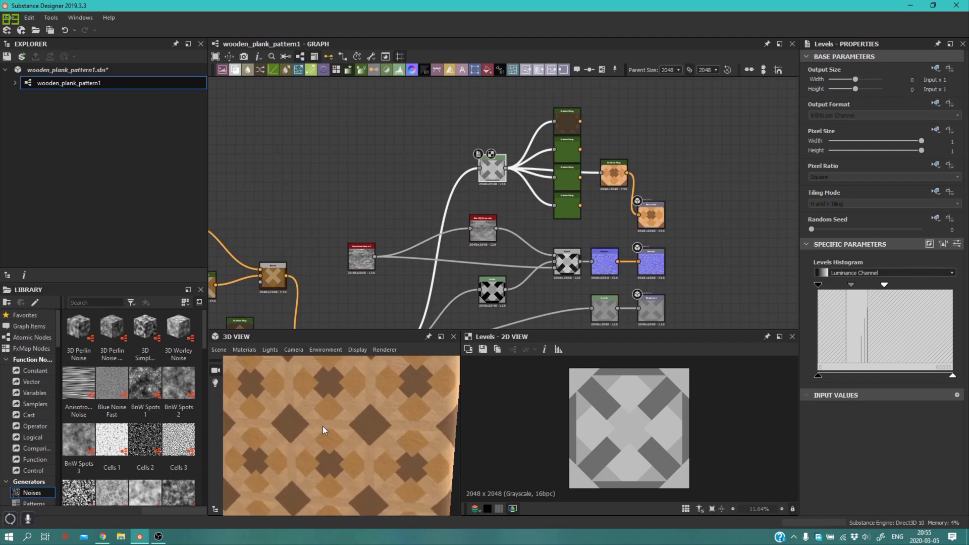
scroll(323, 423, "down", 3)
scroll(613, 183, "up", 3)
- Show the Gradient Map feeding Base Color in the 2D view and compare its colors with the pattern on the rotated cube
left_click(614, 183)
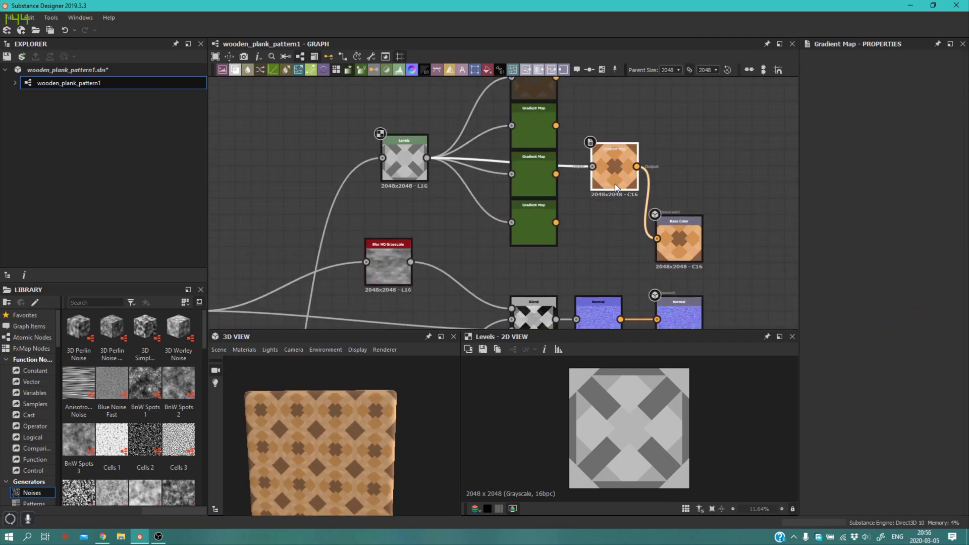
left_click_drag(350, 432, 270, 361)
scroll(357, 435, "up", 4)
scroll(353, 444, "down", 4)
scroll(365, 411, "up", 2)
scroll(377, 397, "down", 3)
scroll(414, 252, "down", 4)
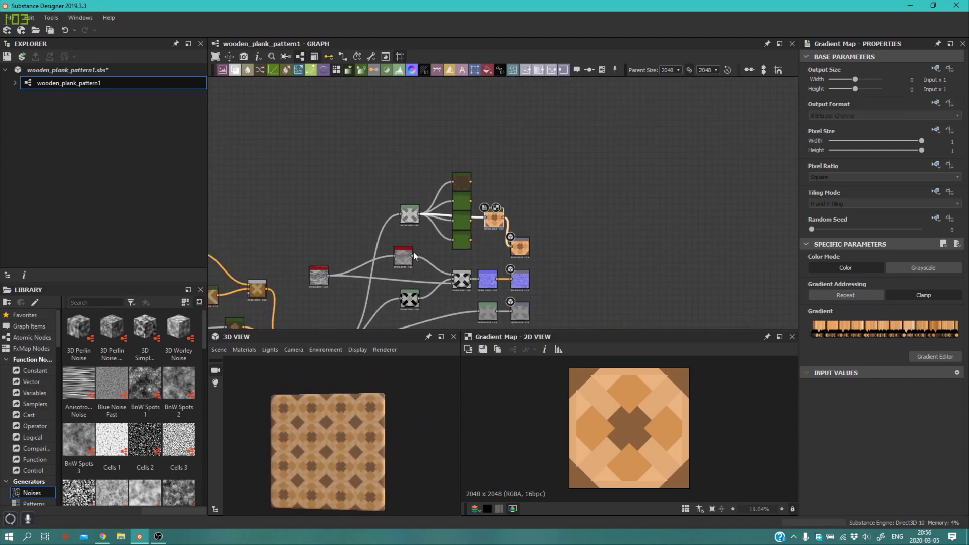
scroll(416, 251, "up", 3)
left_click_drag(280, 480, 419, 483)
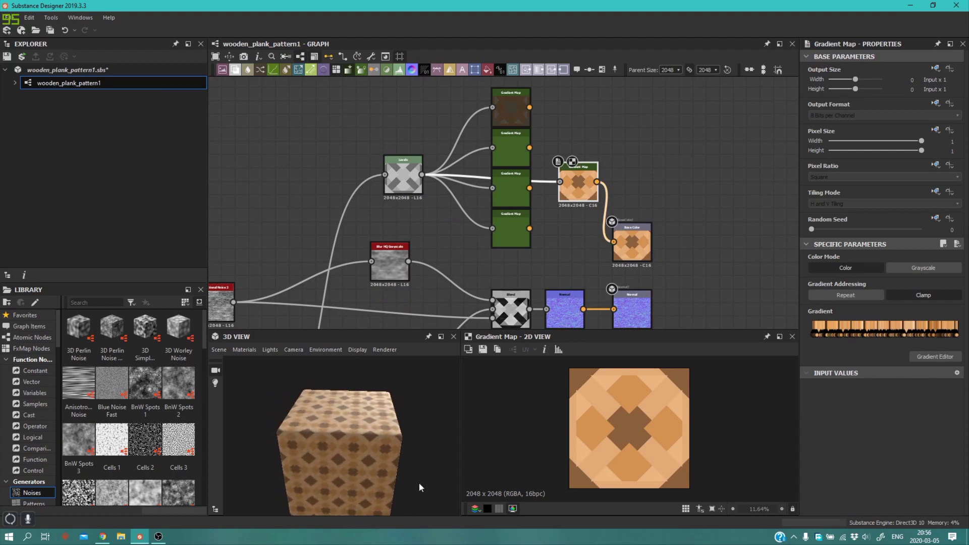